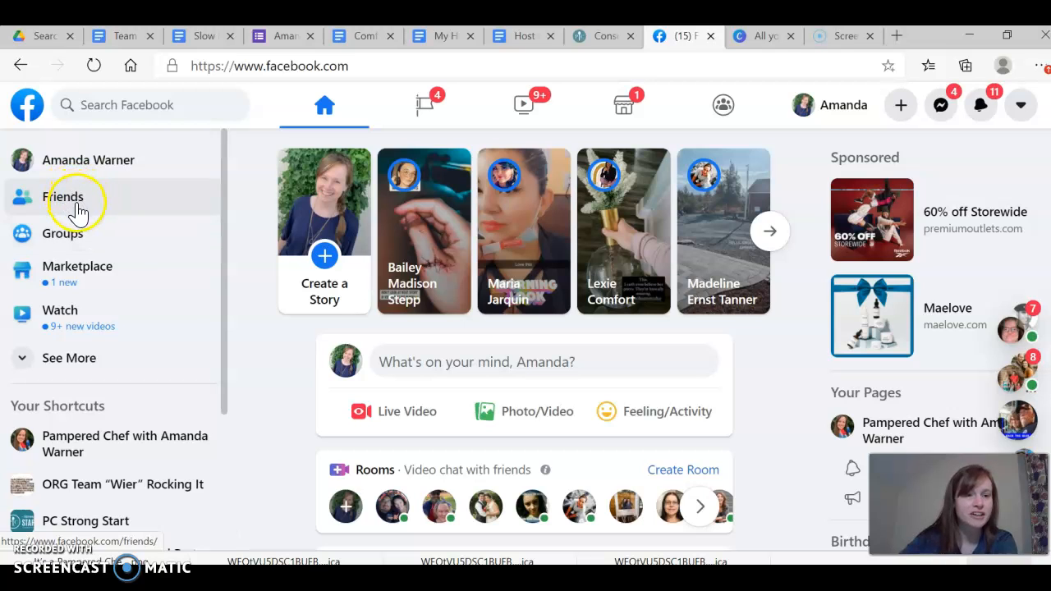
Start a new group and name it with the host's full name followed by "'s Pampered Chef Party!"
left_click(64, 235)
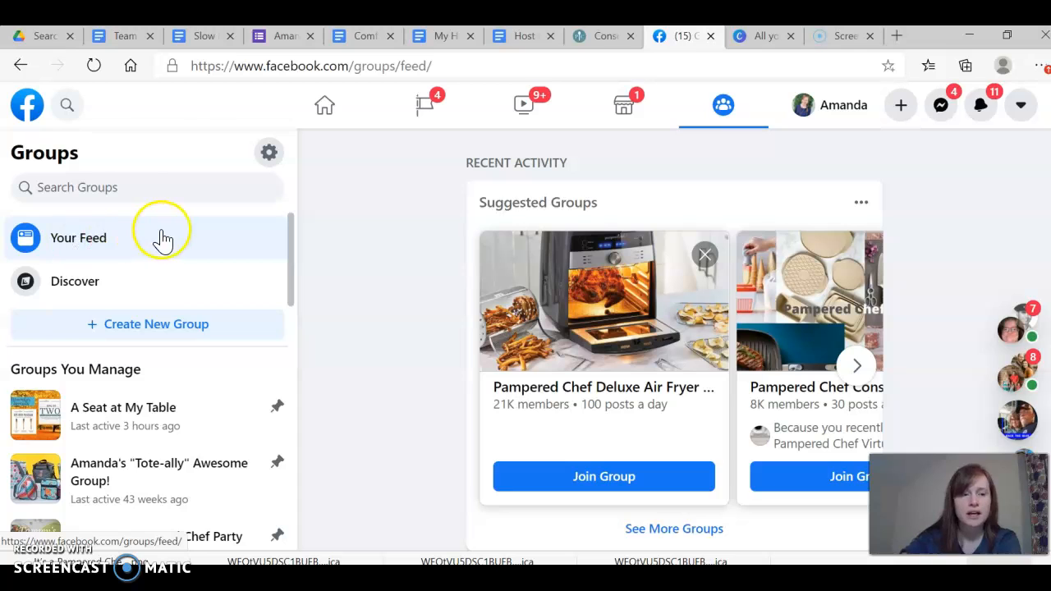
left_click(193, 329)
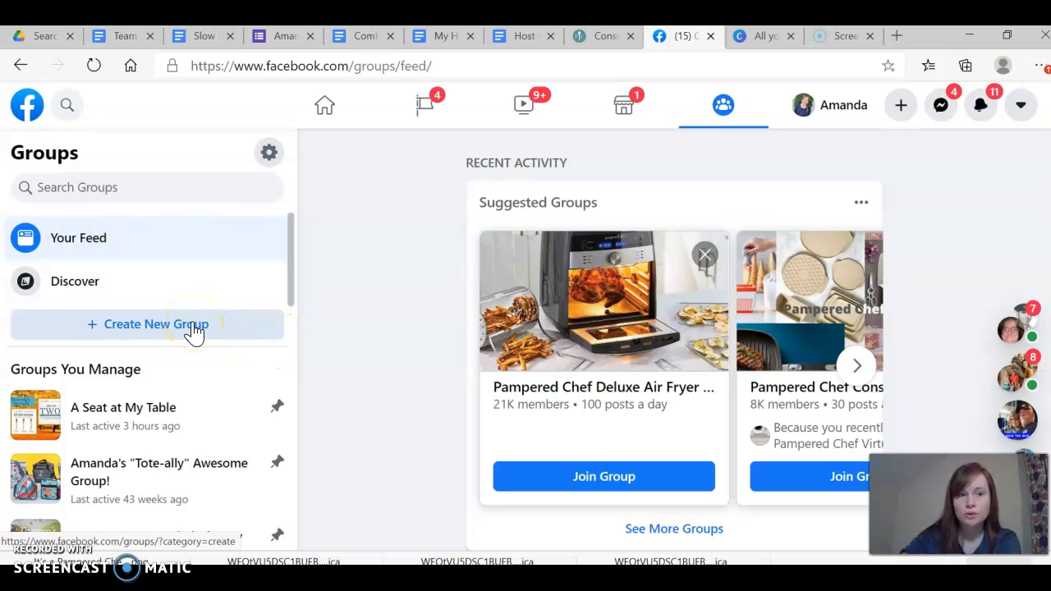
left_click(194, 328)
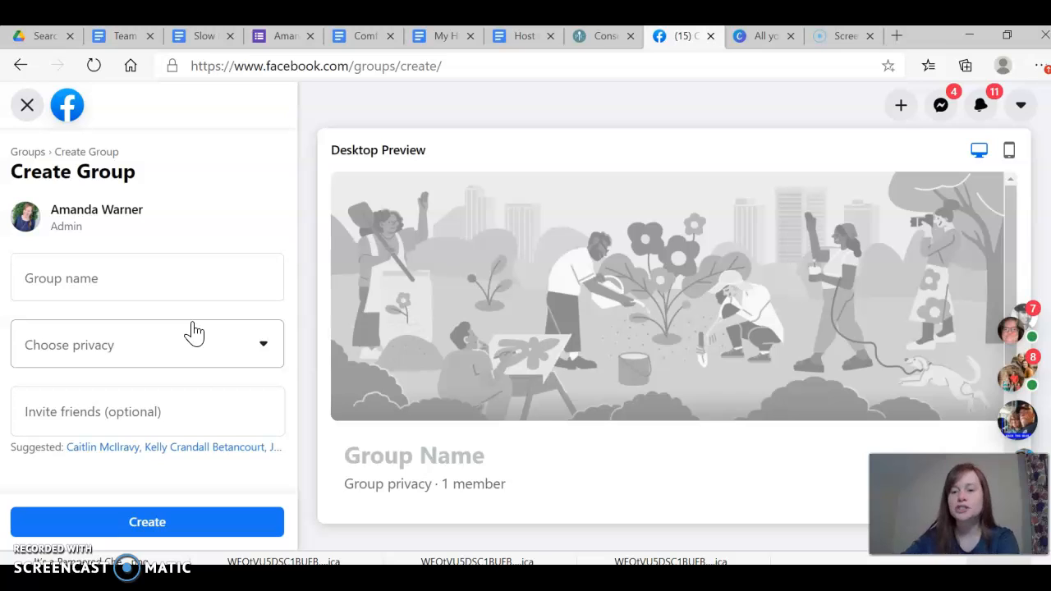
left_click(82, 274)
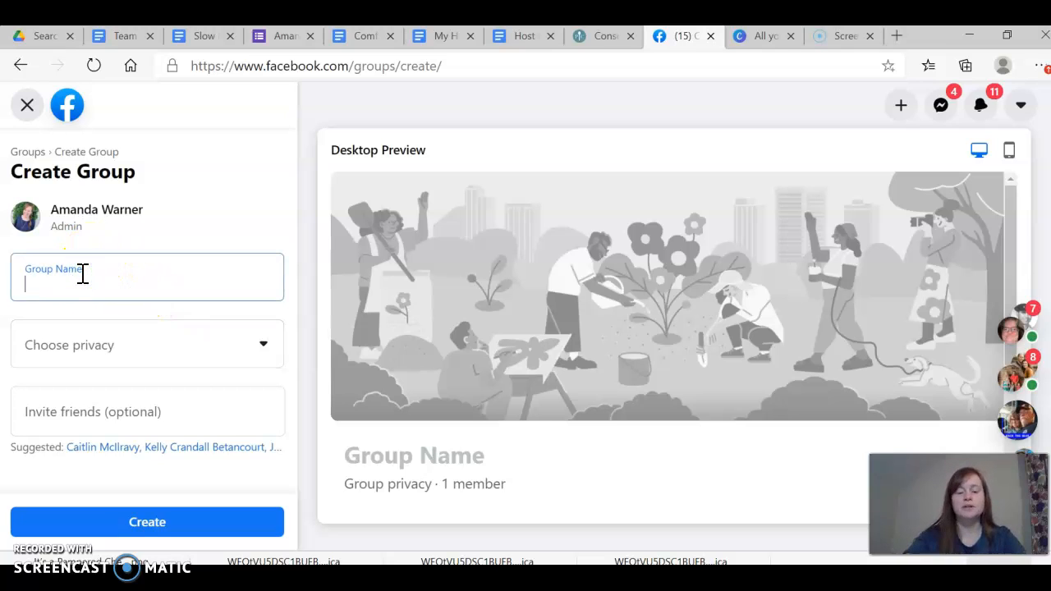
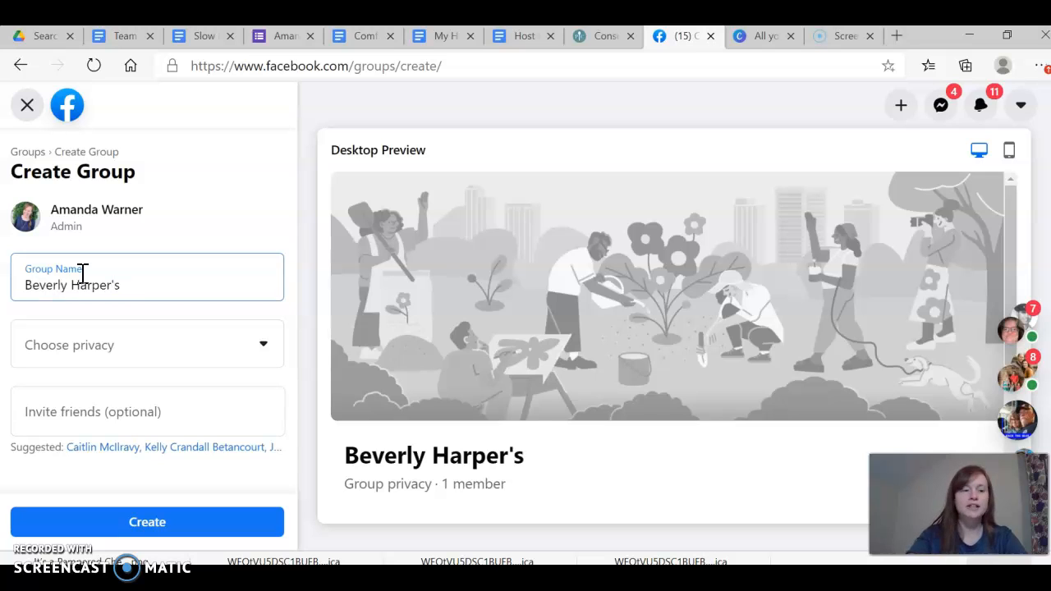
type(" Pamp")
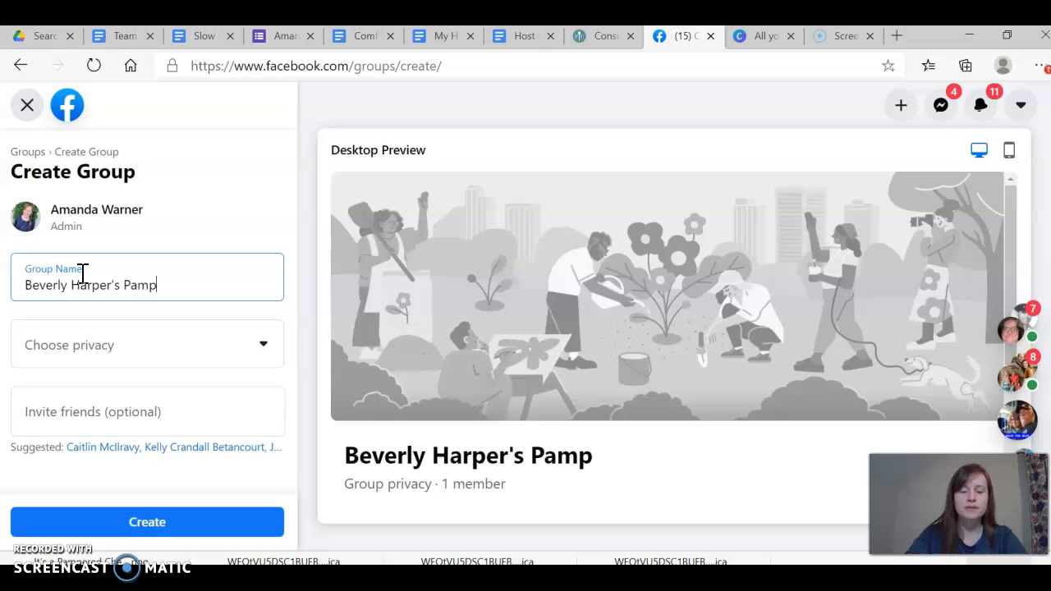
type("ered Chef Party!")
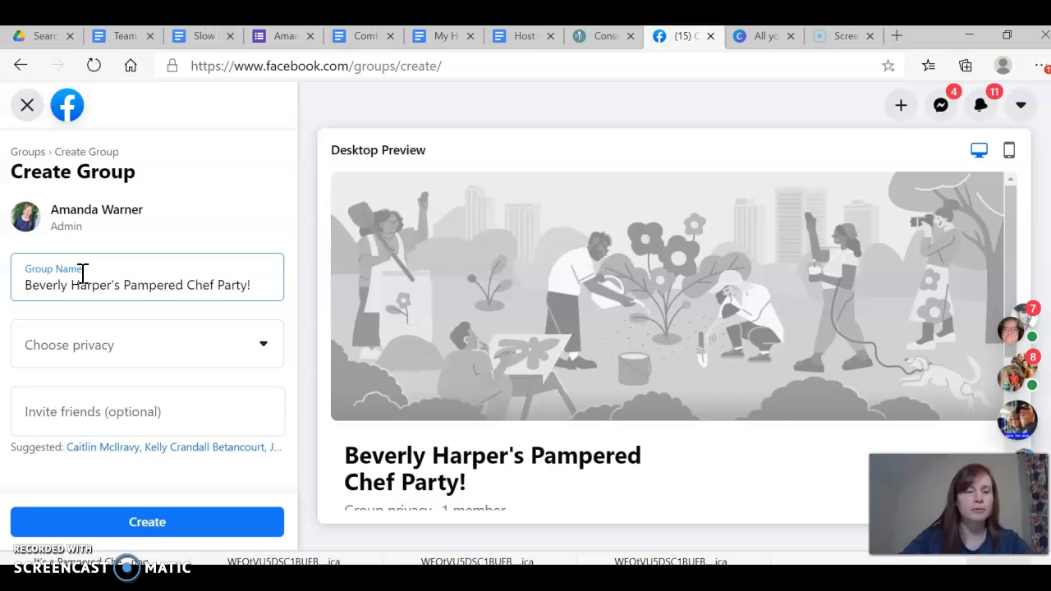
Set the new group's privacy to Private
left_click(265, 359)
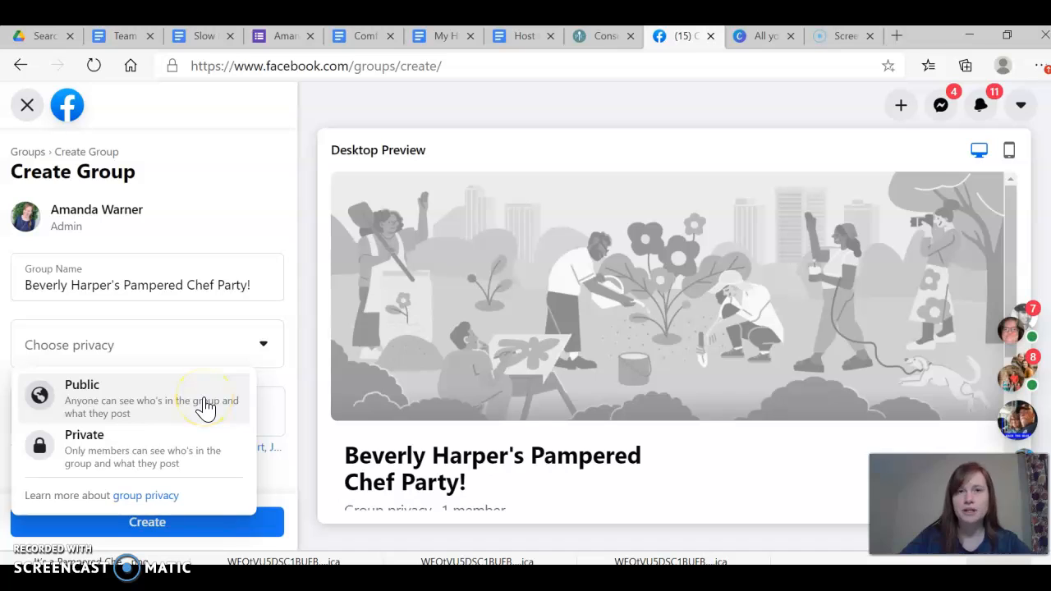
left_click(196, 456)
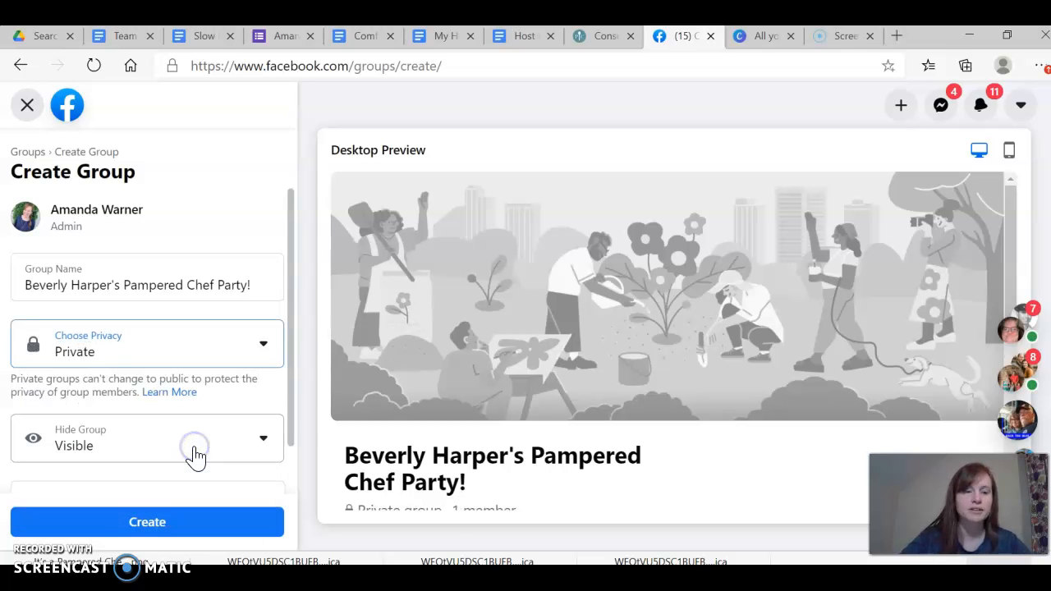
scroll(254, 418, "down", 1)
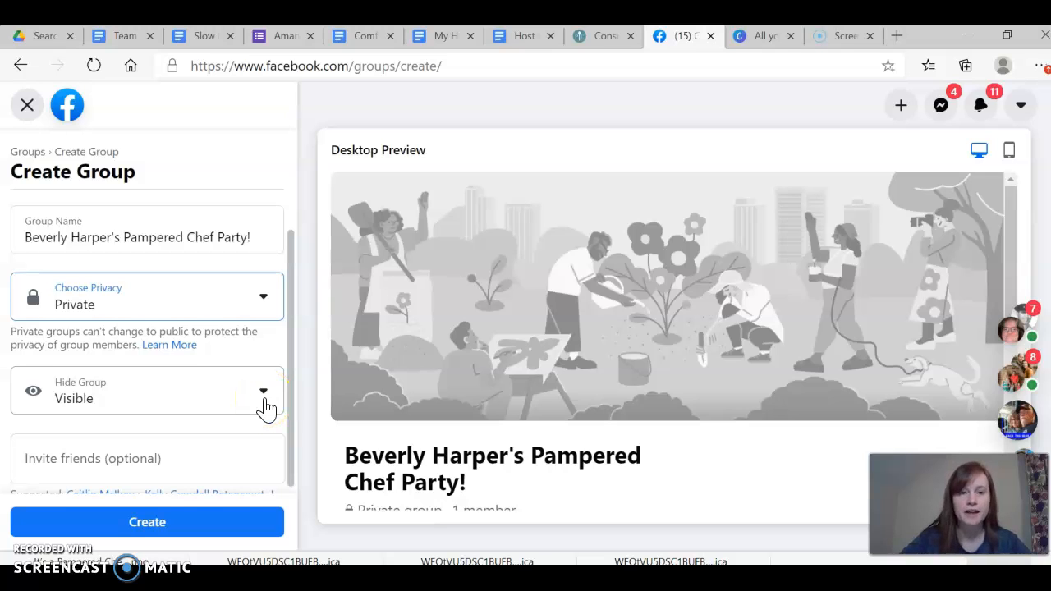
scroll(266, 408, "down", 1)
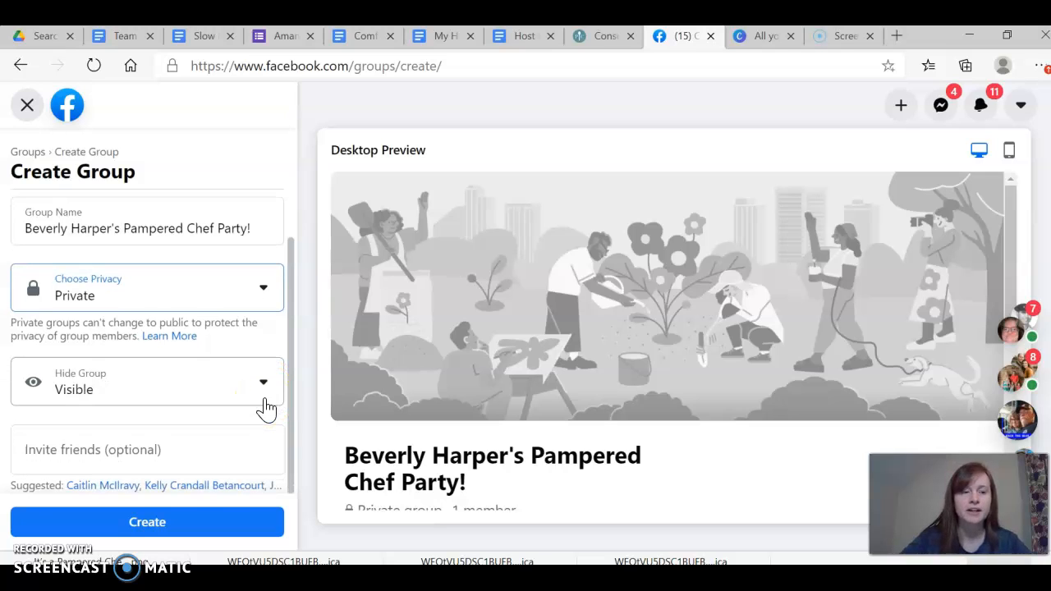
left_click(188, 447)
type("b")
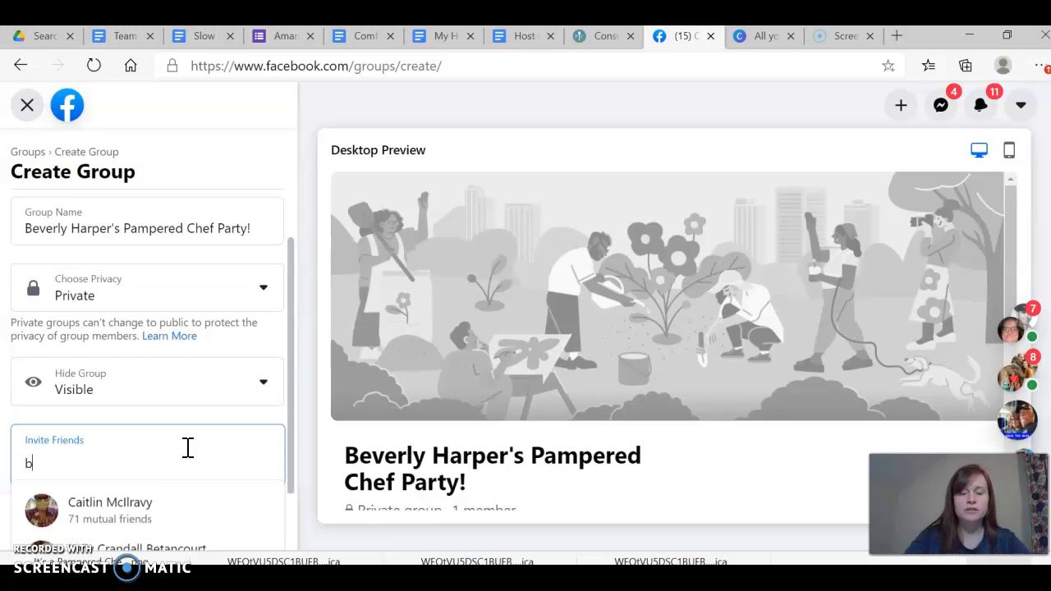
key("BackSpace")
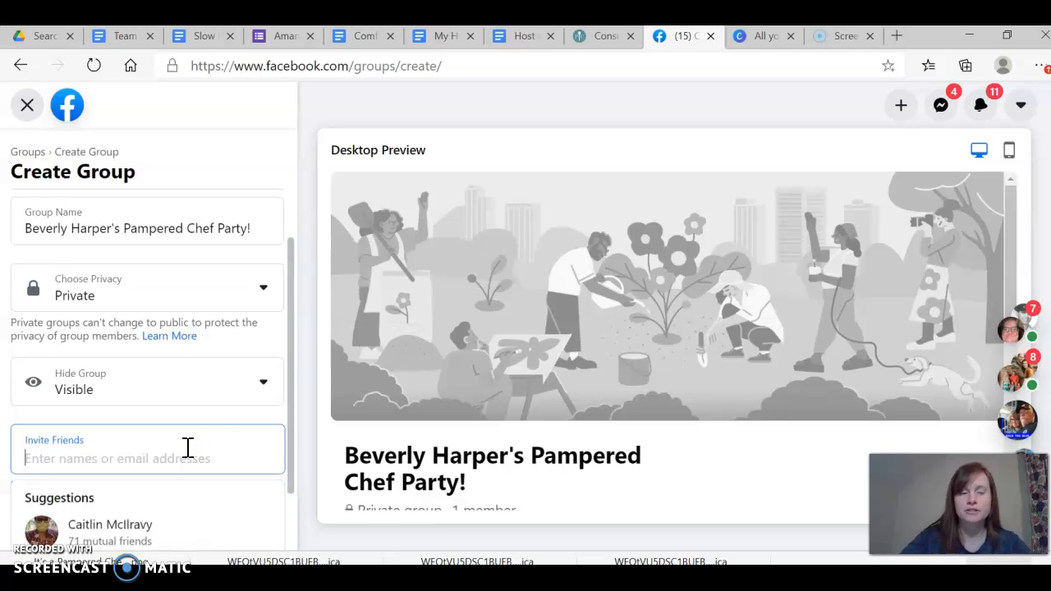
left_click(232, 417)
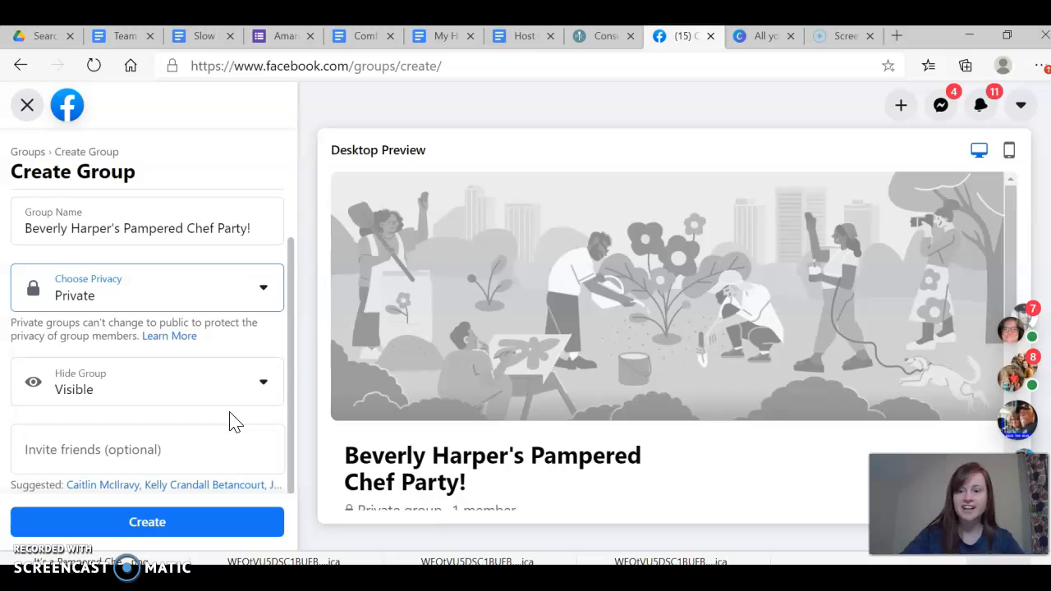
Create the group and upload the image "It's a Pampered Chef Virtual Party!" from the Pampered Chef documents folder as its cover photo
left_click(191, 525)
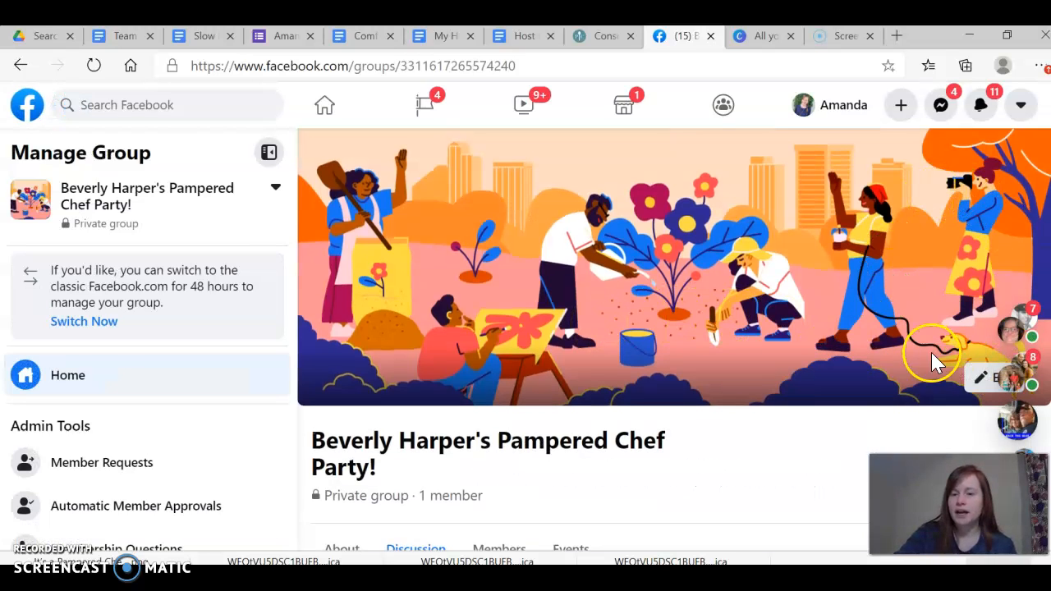
left_click(981, 379)
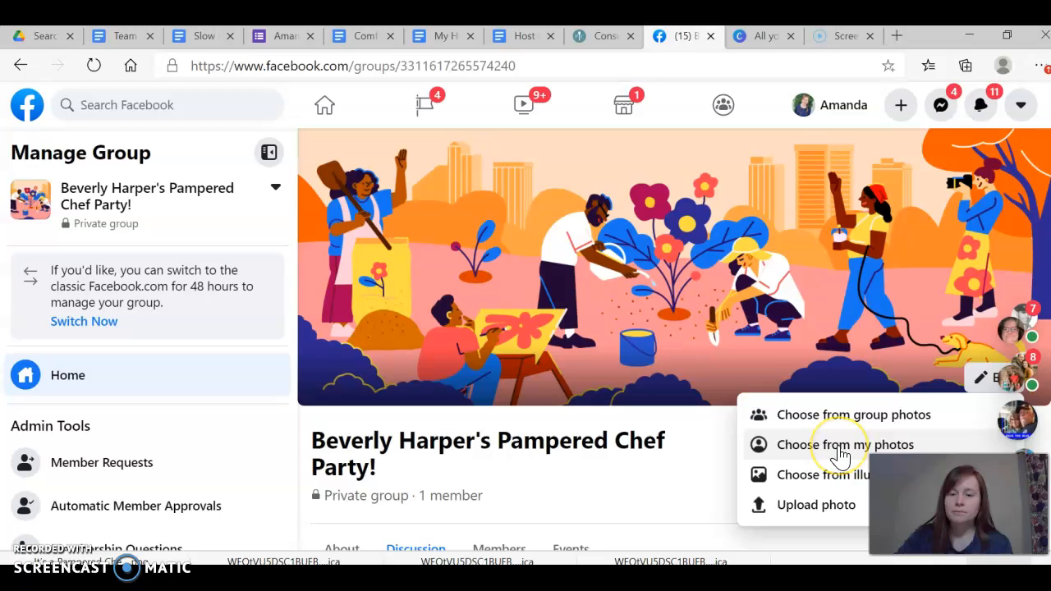
left_click(814, 502)
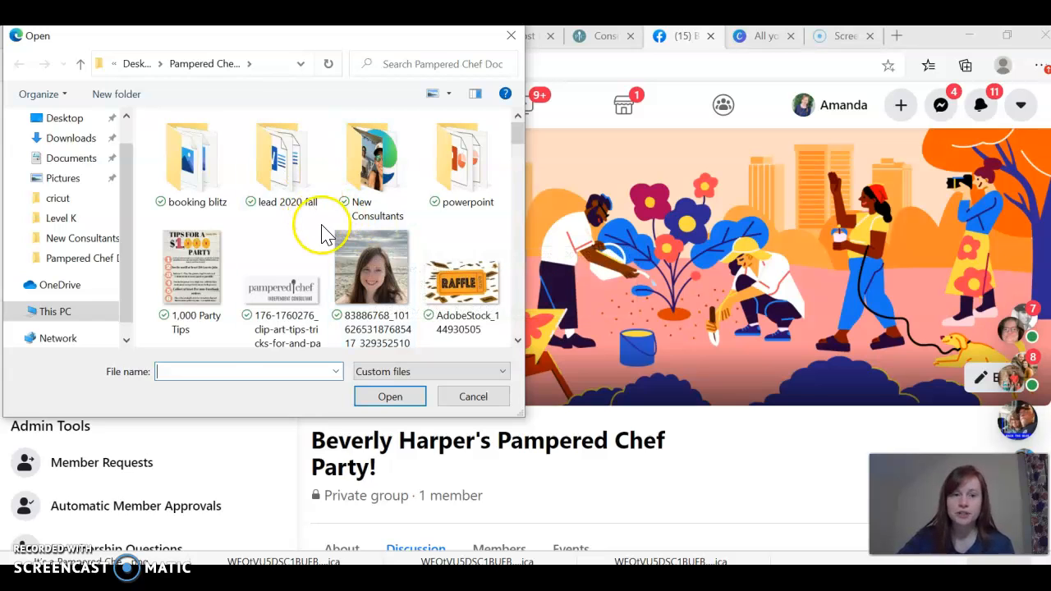
scroll(325, 243, "down", 1)
scroll(324, 244, "down", 3)
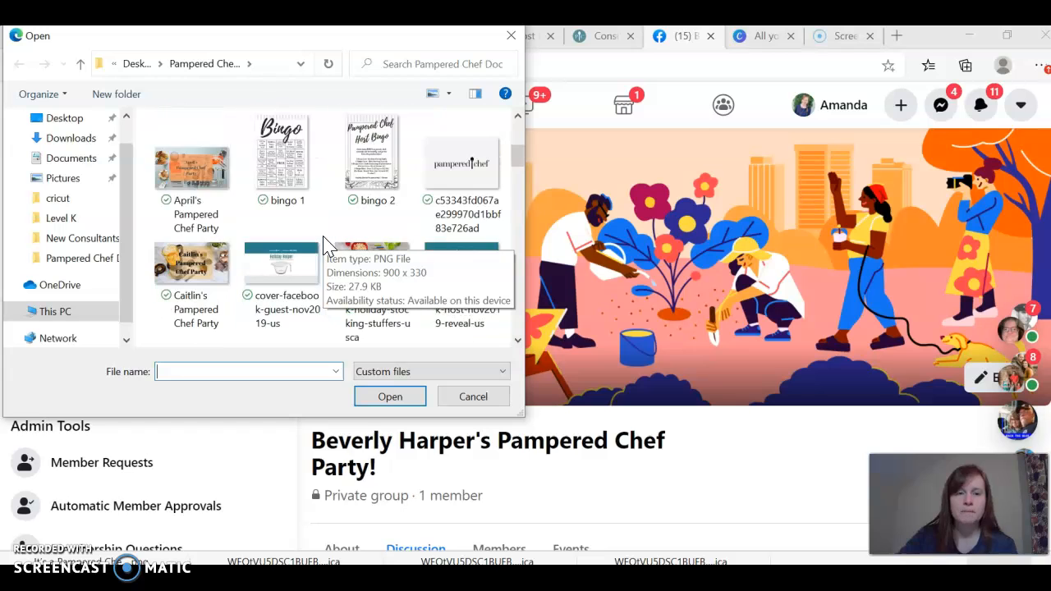
scroll(324, 244, "down", 3)
scroll(324, 244, "down", 3)
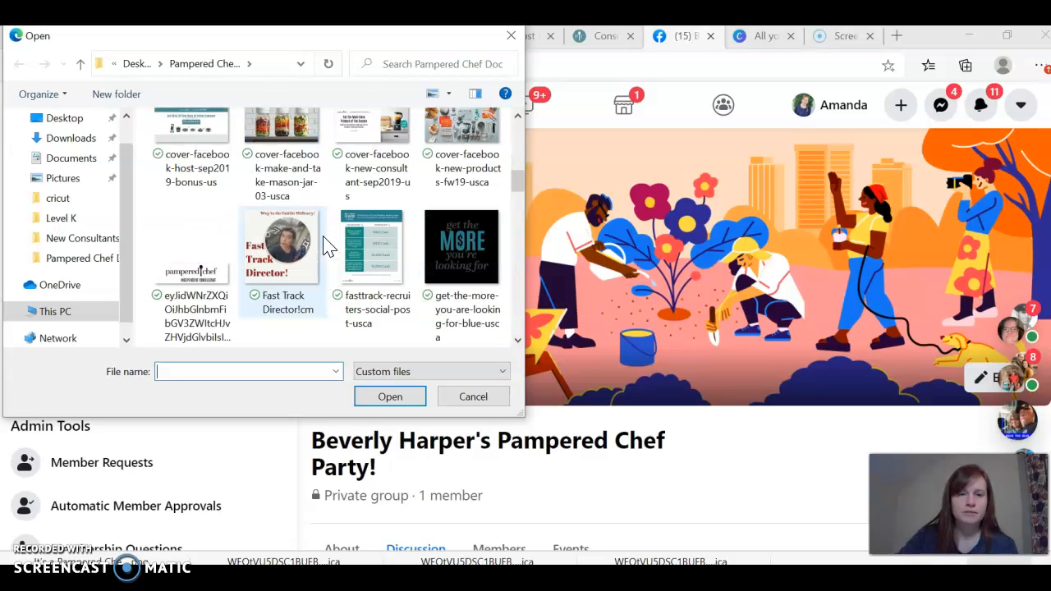
scroll(324, 243, "down", 3)
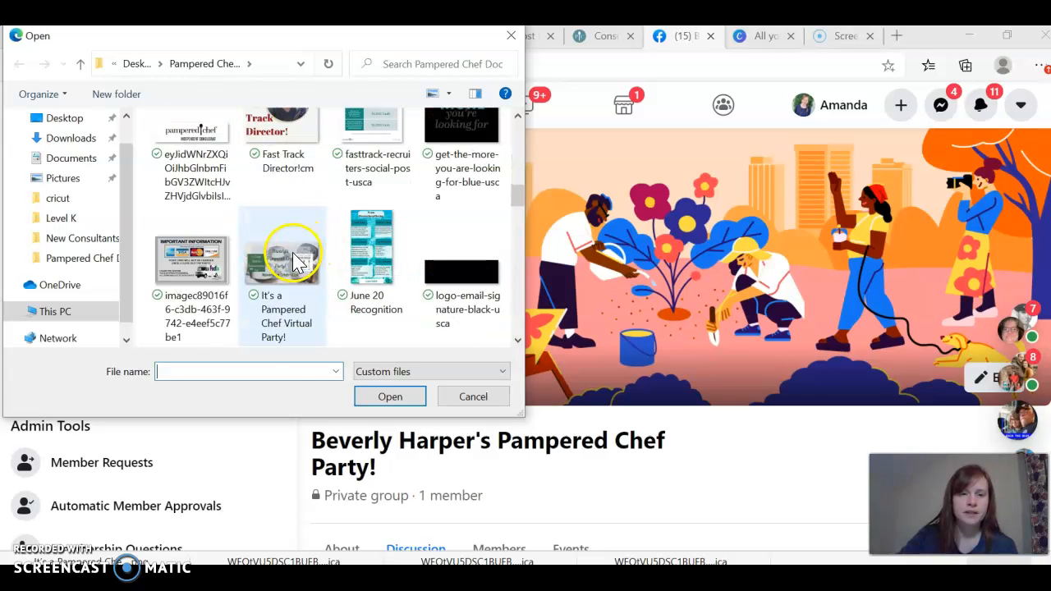
left_click(320, 246)
left_click(386, 397)
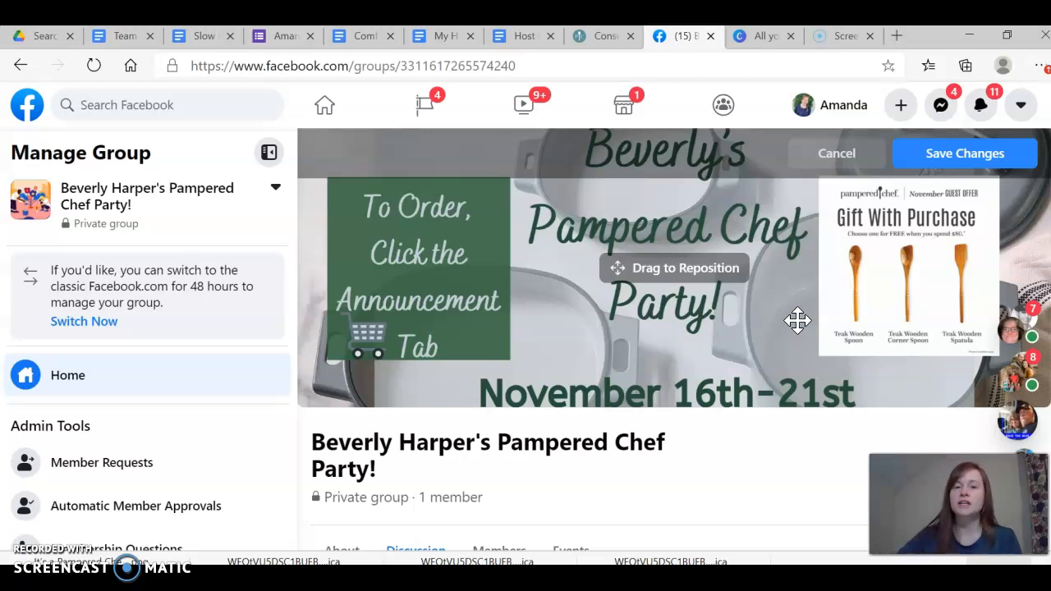
Shift the uploaded cover photo slightly upward within its frame and save the cover changes
mouse_move(774, 323)
left_mouse_down()
mouse_move(769, 331)
mouse_move(769, 321)
left_mouse_up()
left_click(463, 210)
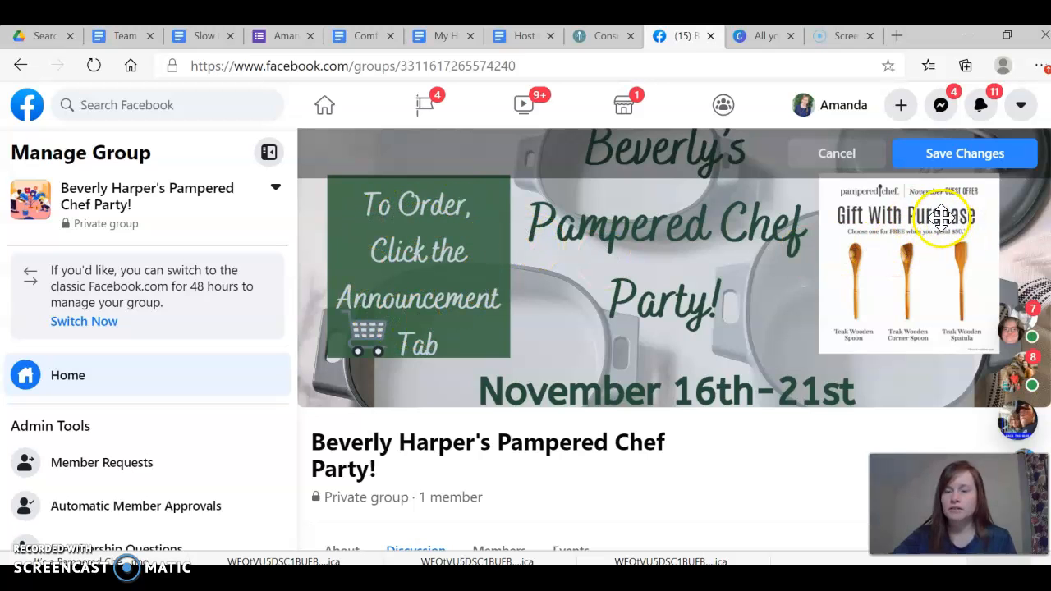
left_click(972, 159)
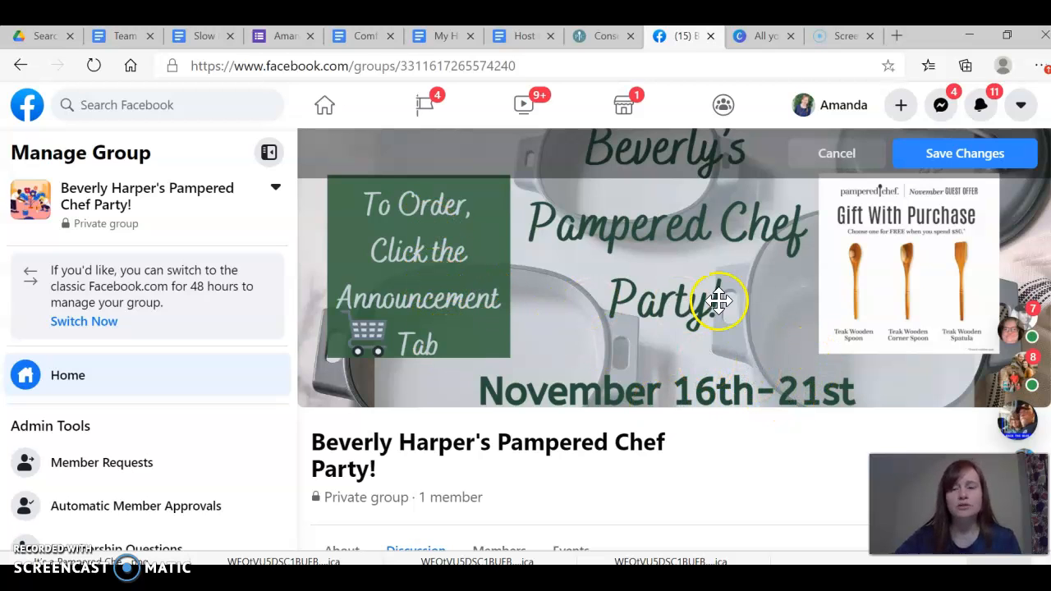
left_click(988, 156)
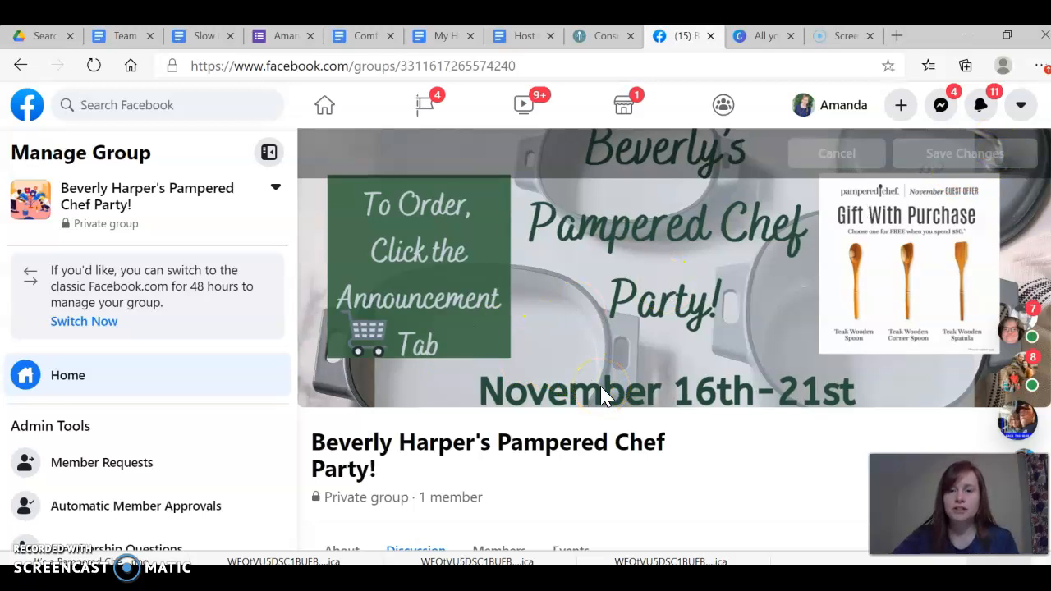
Look over the new group's page and admin tools, and open the group's settings
scroll(626, 456, "down", 2)
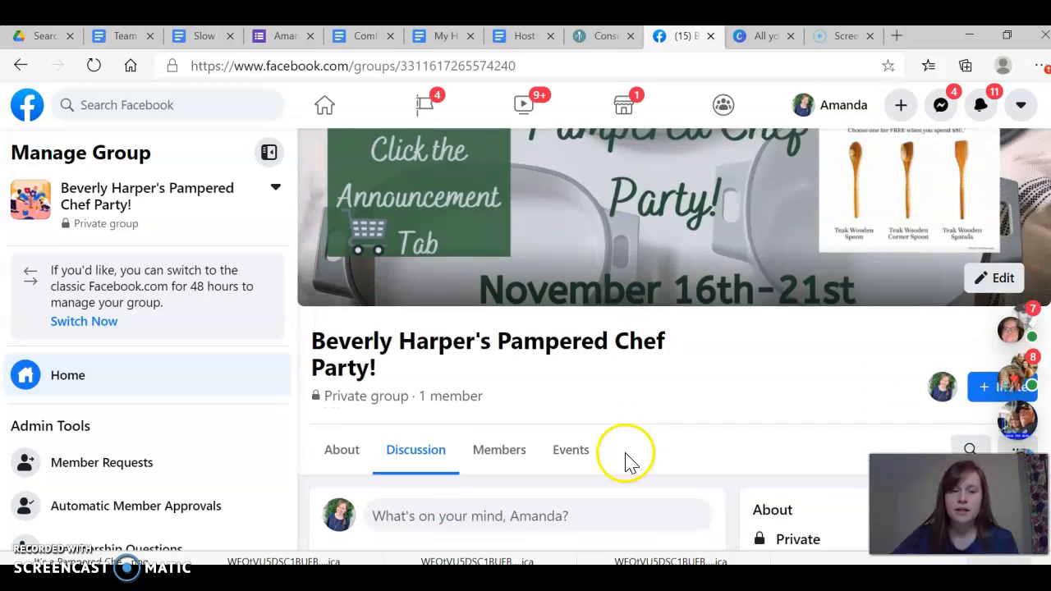
scroll(625, 458, "down", 3)
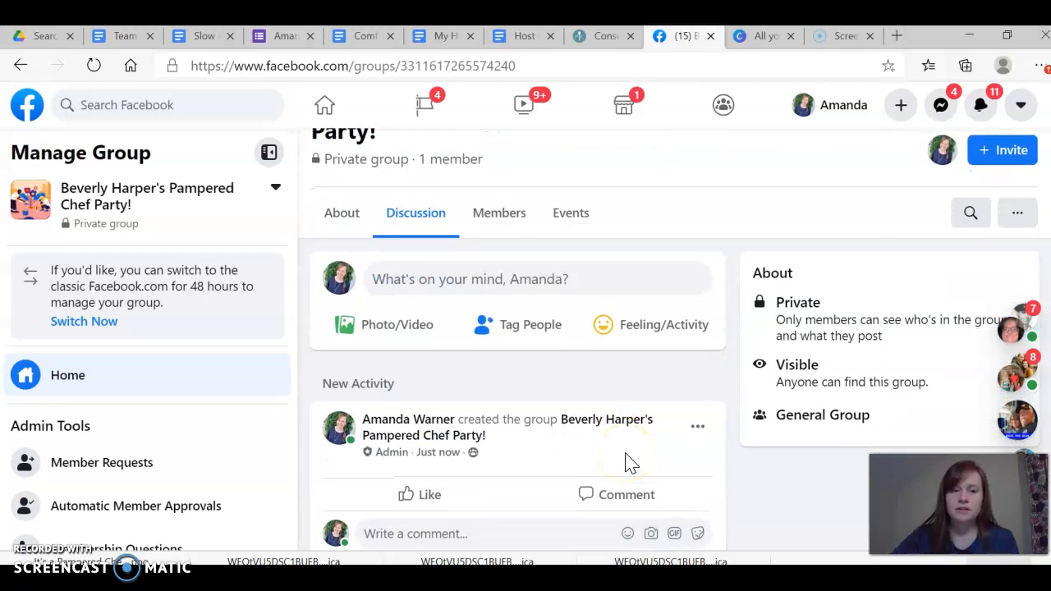
scroll(625, 462, "up", 1)
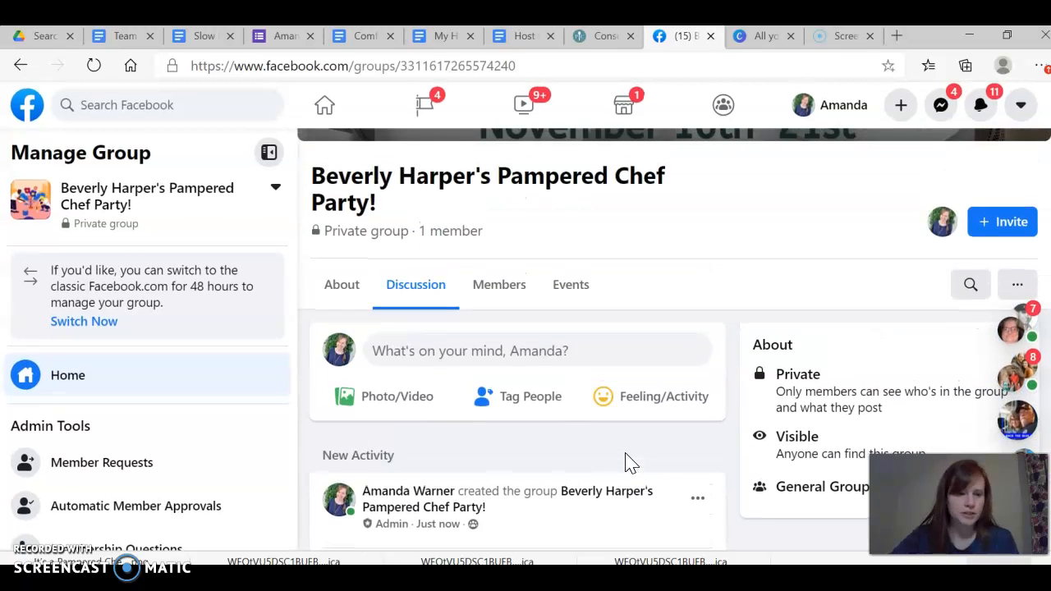
scroll(123, 457, "down", 1)
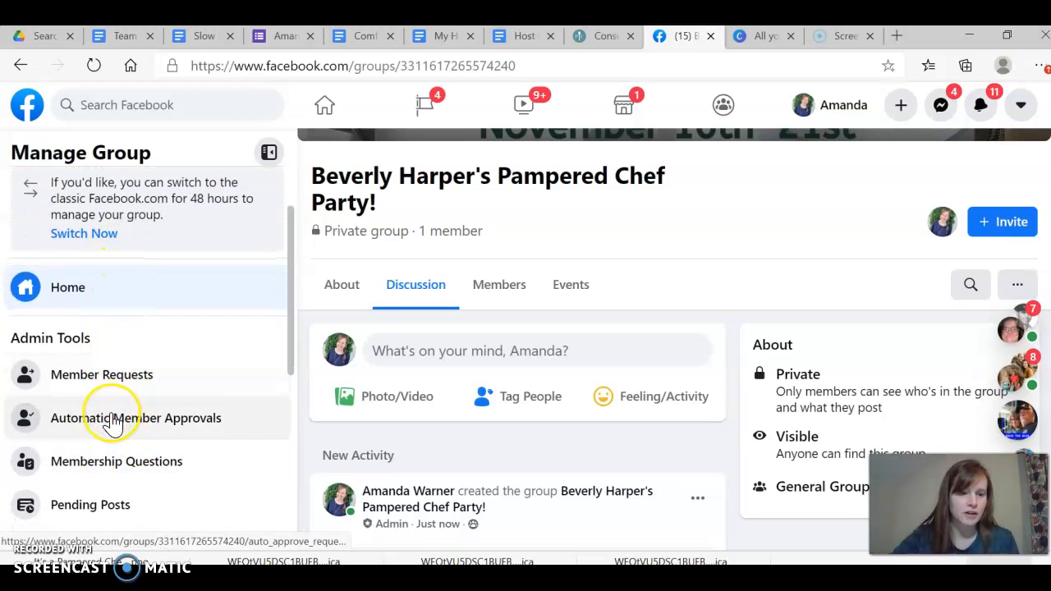
scroll(112, 419, "down", 2)
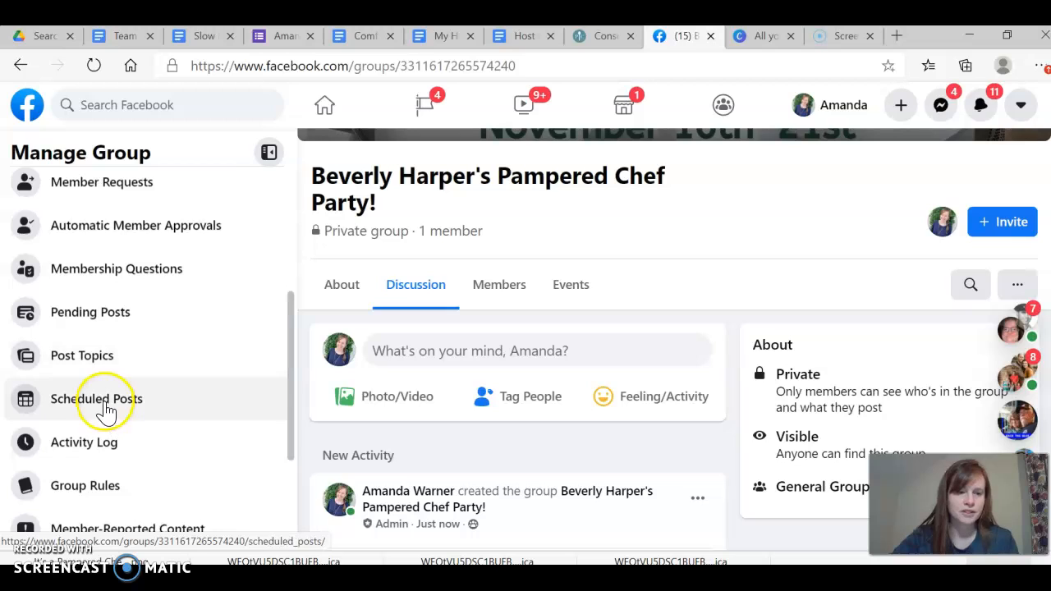
scroll(175, 421, "down", 1)
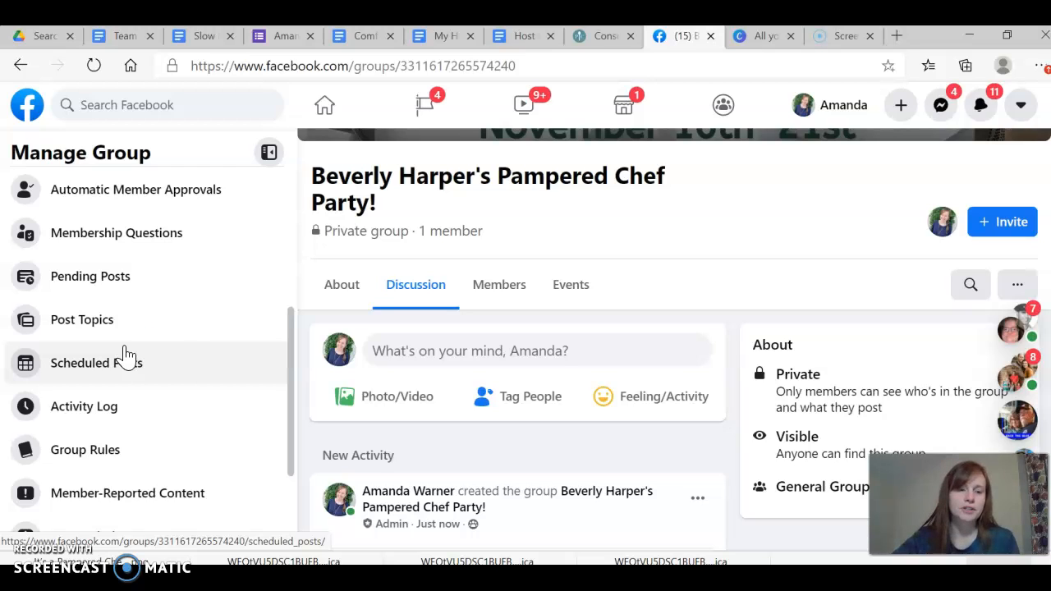
left_click(163, 366)
scroll(163, 372, "down", 1)
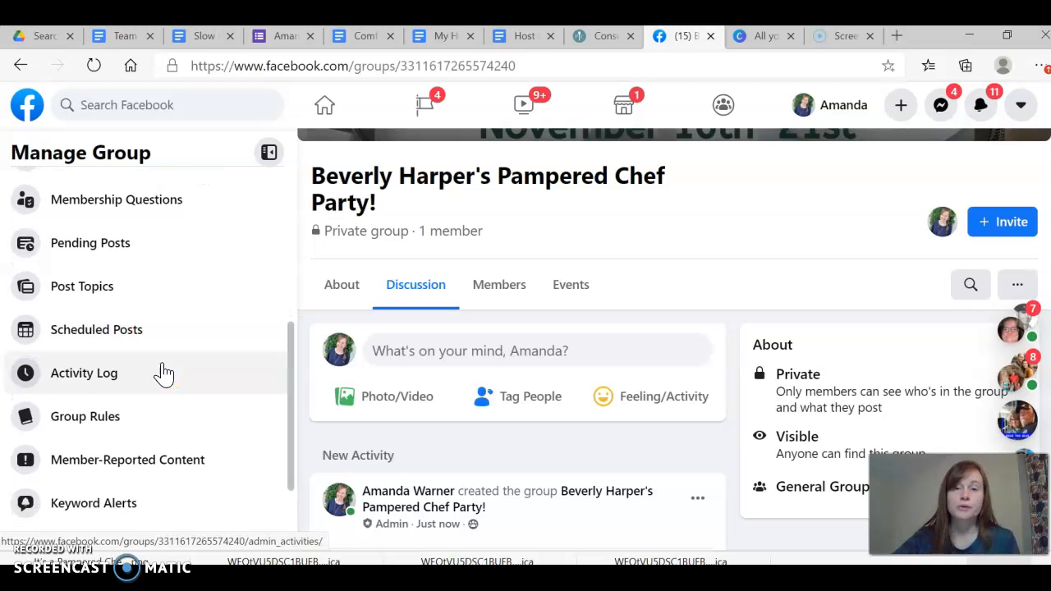
scroll(163, 372, "down", 2)
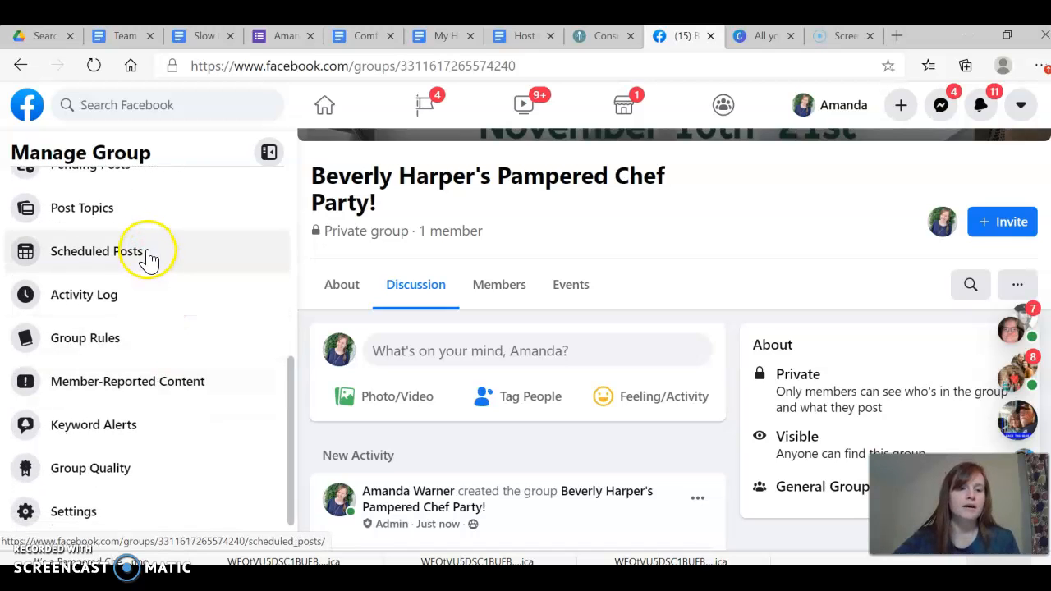
scroll(106, 502, "down", 1)
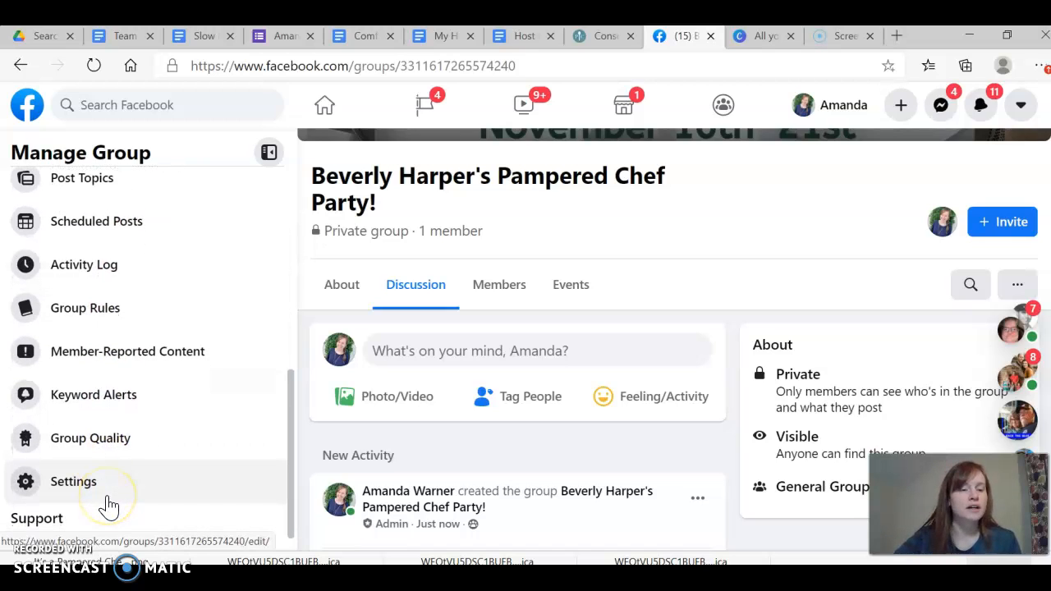
left_click(95, 490)
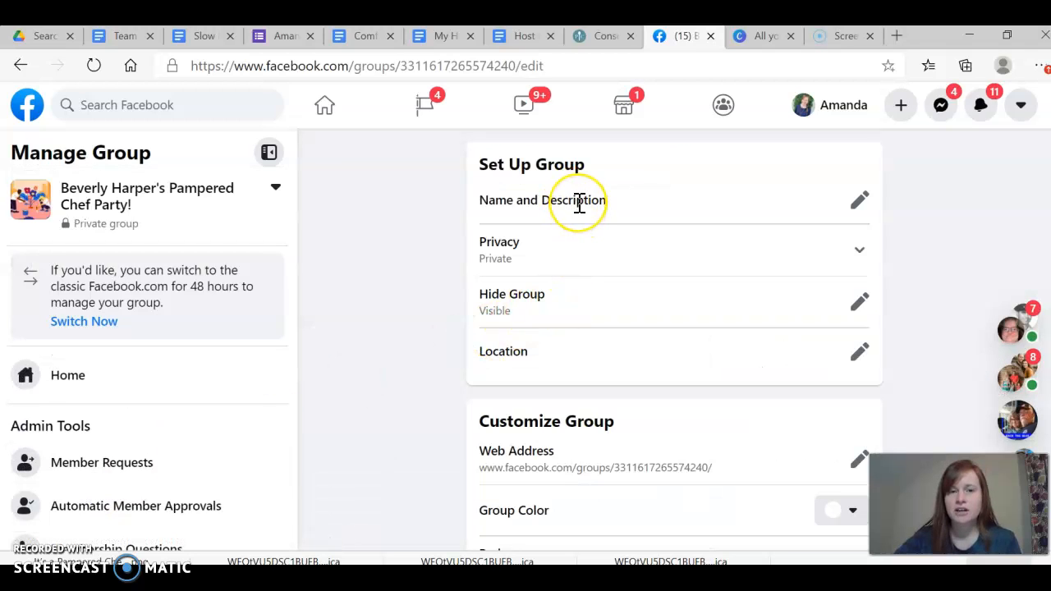
Paste the copied party details into the group's description and delete the stray text and blank line above "THE PARTY STARTS MONDAY!"
left_click(858, 204)
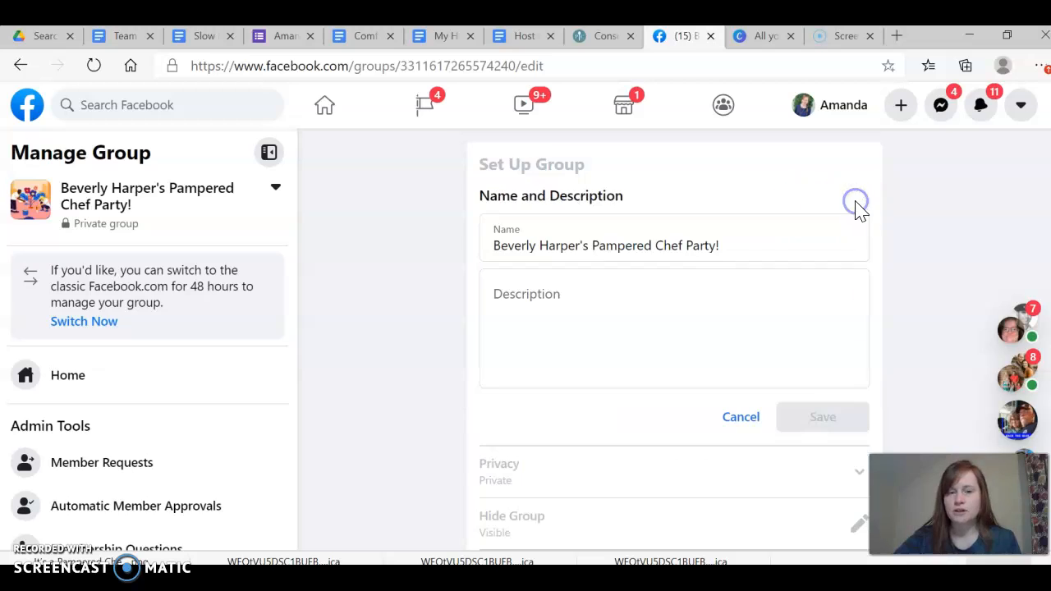
left_click(496, 245)
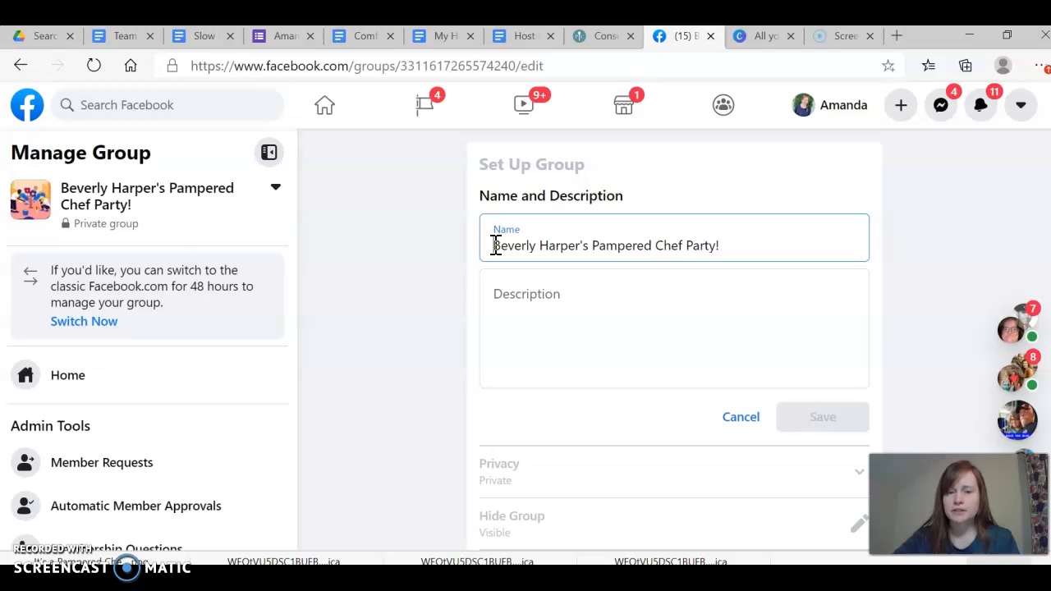
left_click(503, 292)
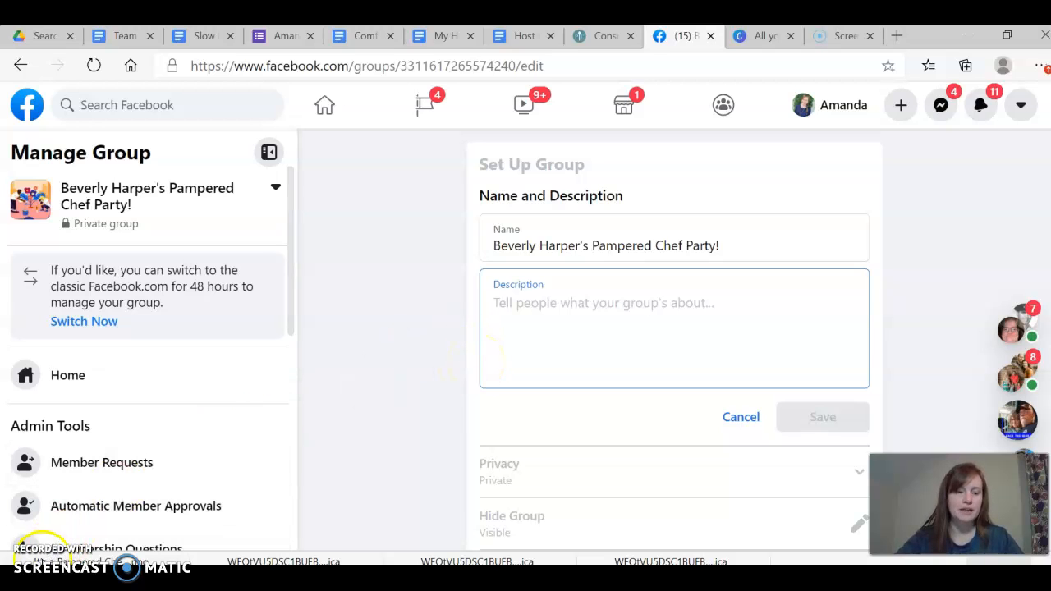
key("ctrl+v")
left_click_drag(662, 207, 508, 161)
key("BackSpace")
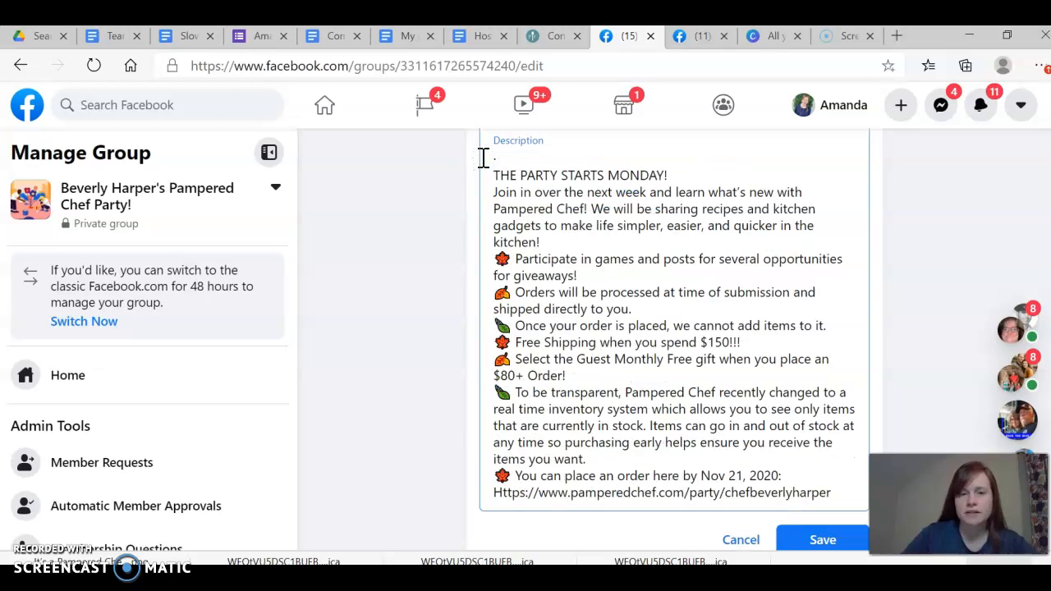
left_click(496, 172)
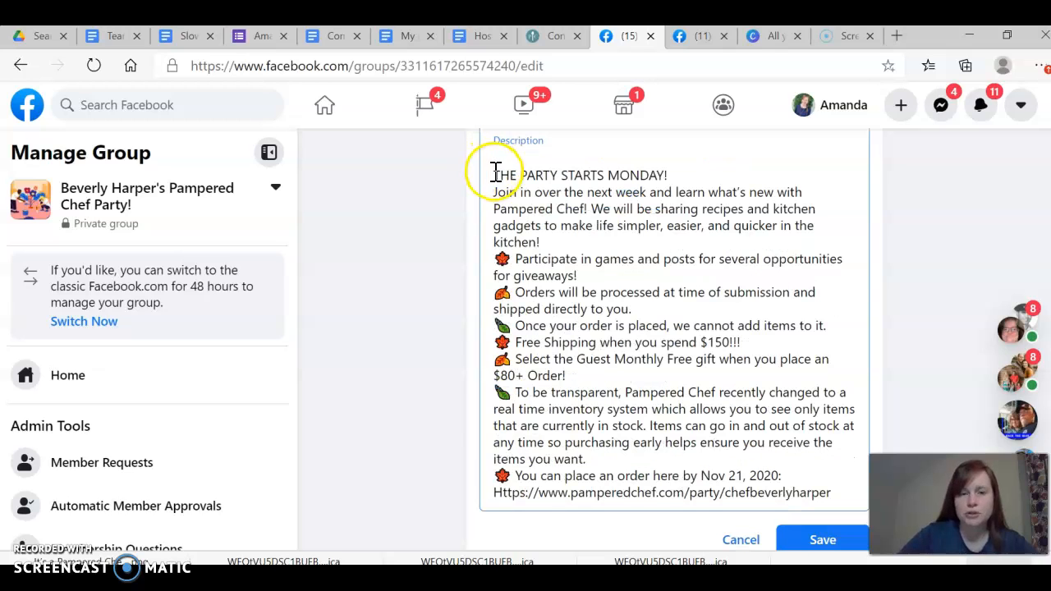
key("BackSpace")
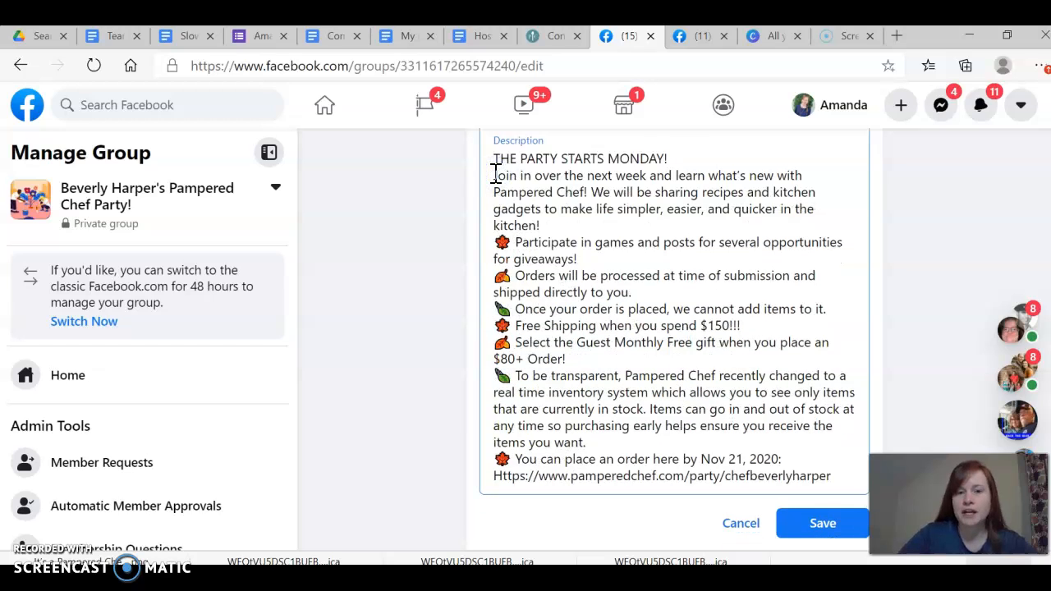
Insert blank lines in the description after the heading, the introduction, and the giveaways, order shipping and $150 free shipping points
left_click(680, 158)
key("Return")
left_click(580, 247)
key("Return")
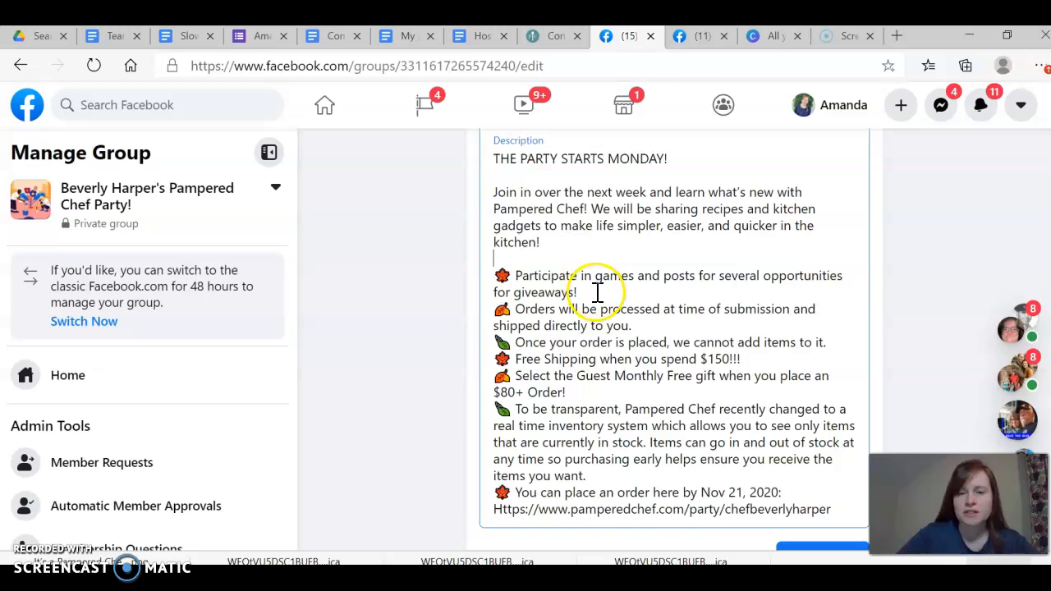
key("Return")
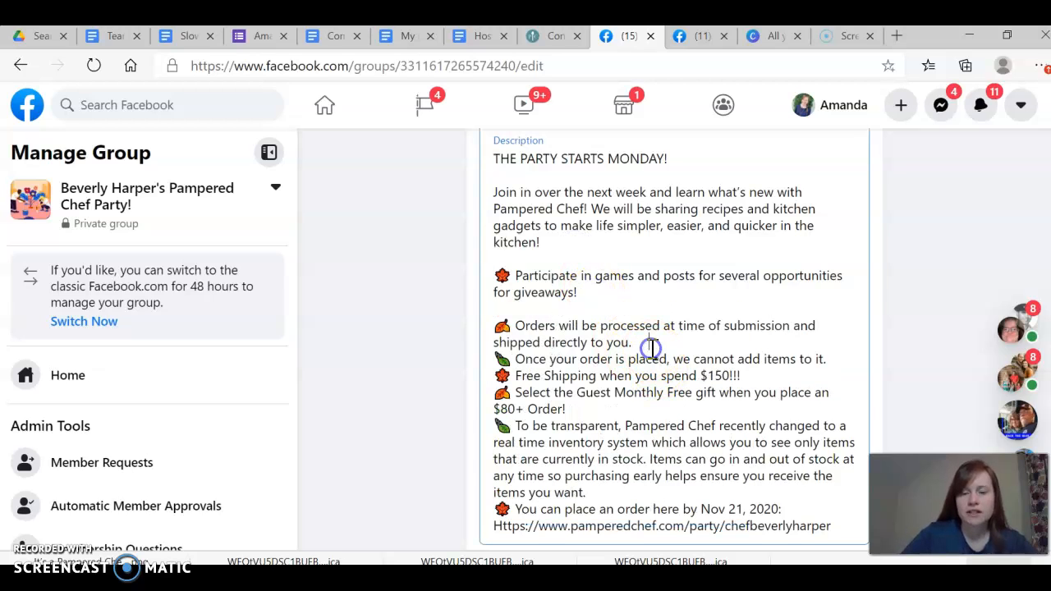
key("Return")
left_click(745, 395)
key("Return")
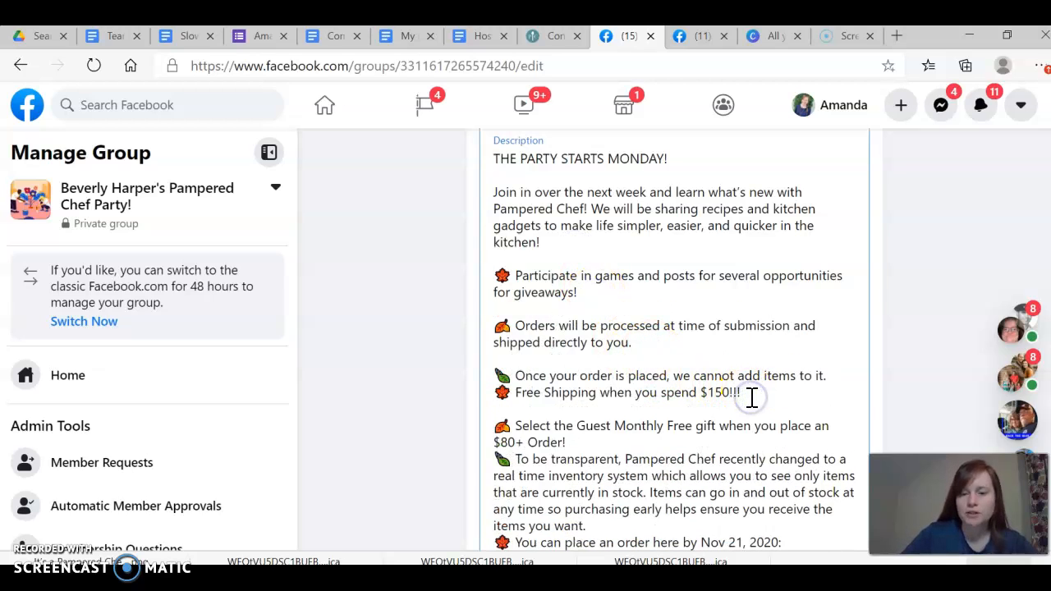
Add blank lines before the "To be transparent" and "You can place an order here" points, and save the group description
scroll(750, 399, "down", 1)
left_click(605, 396)
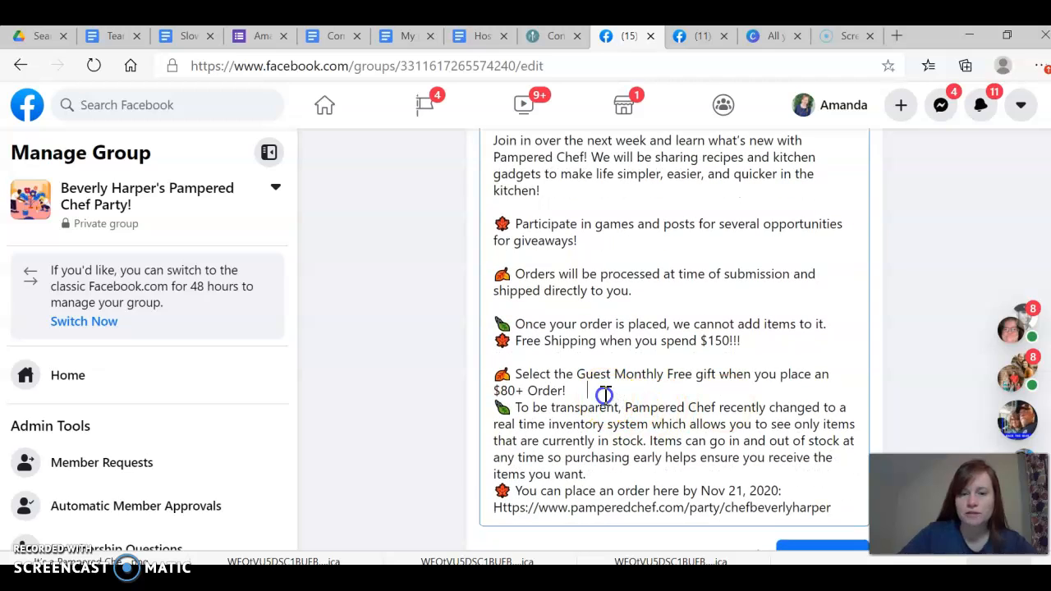
key("Return")
scroll(604, 395, "down", 1)
left_click(605, 439)
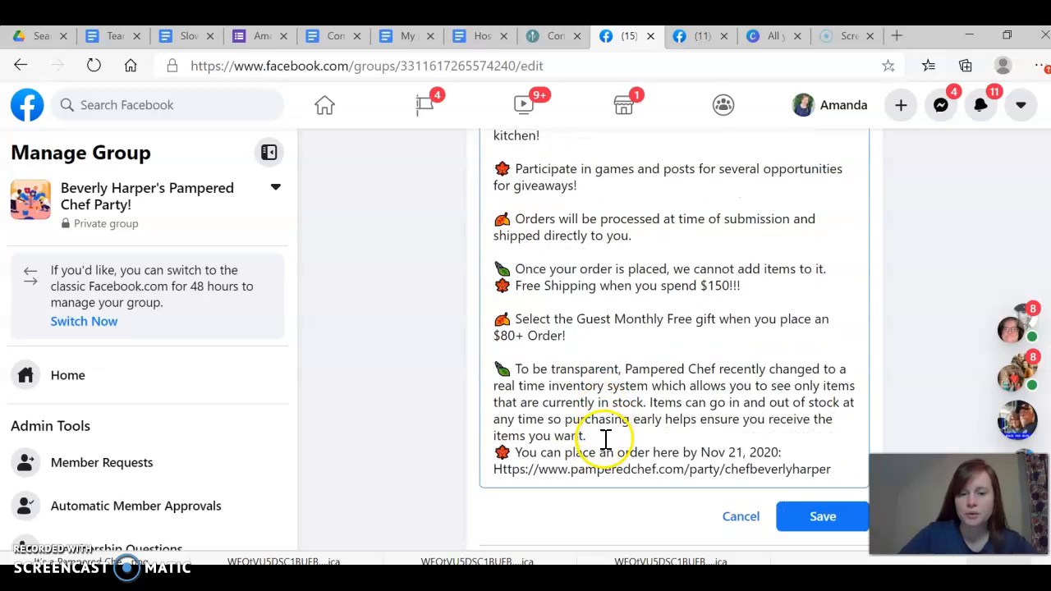
key("Return")
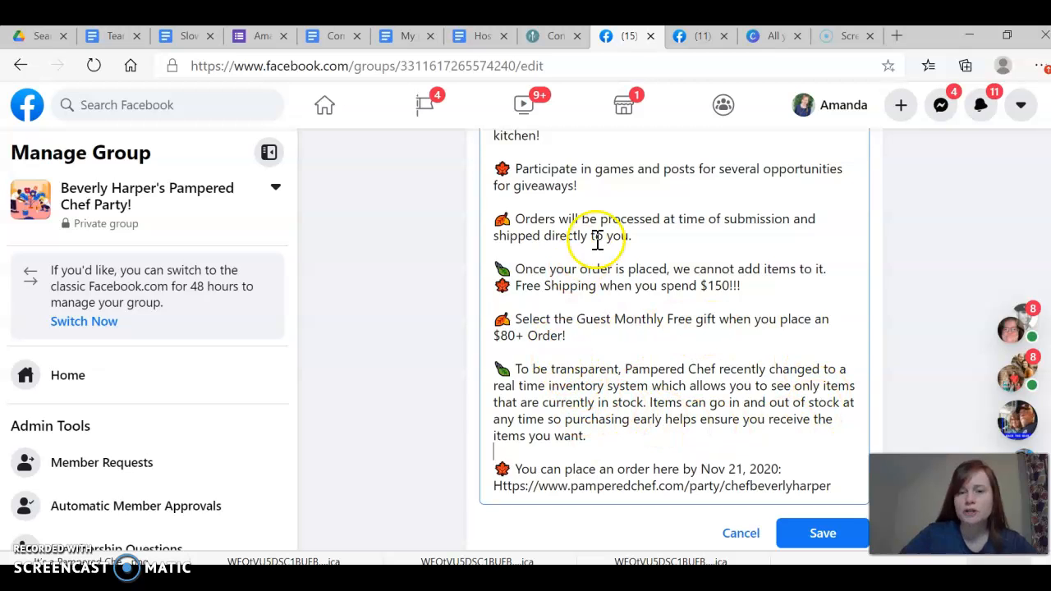
scroll(605, 321, "up", 1)
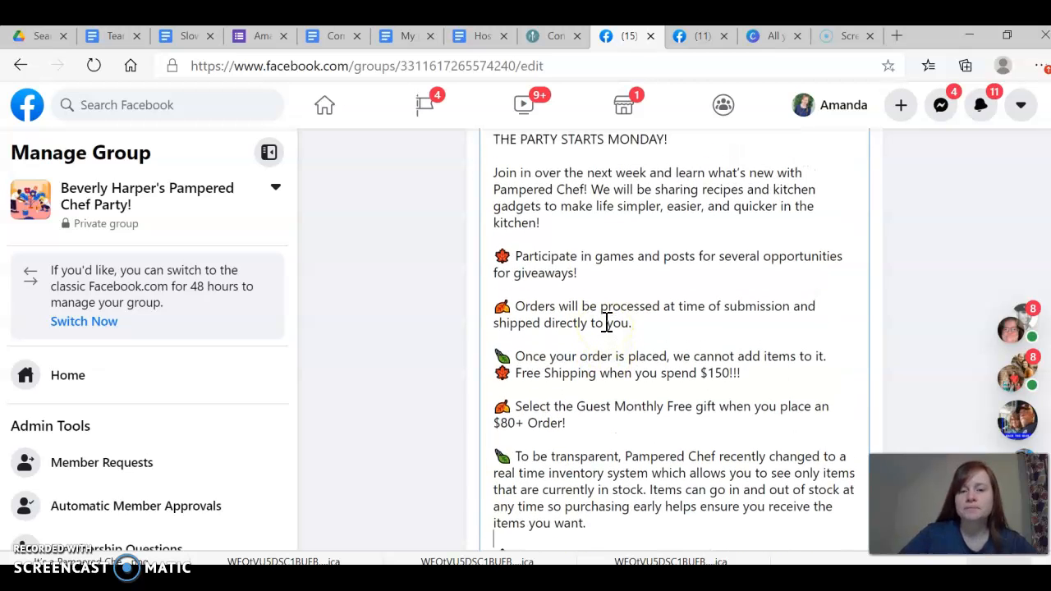
scroll(605, 321, "up", 1)
scroll(600, 323, "down", 3)
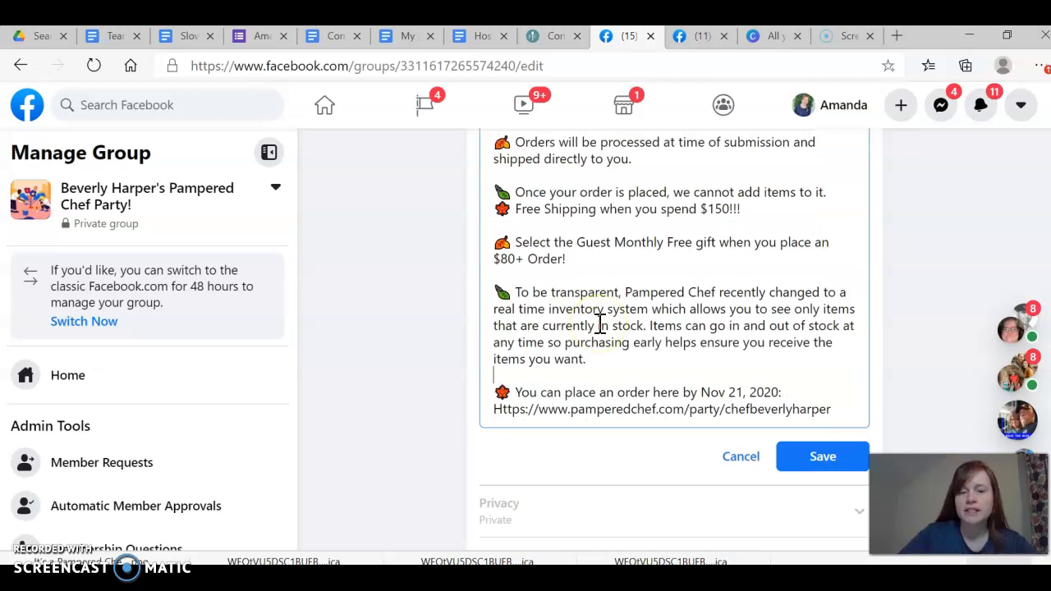
left_click(815, 463)
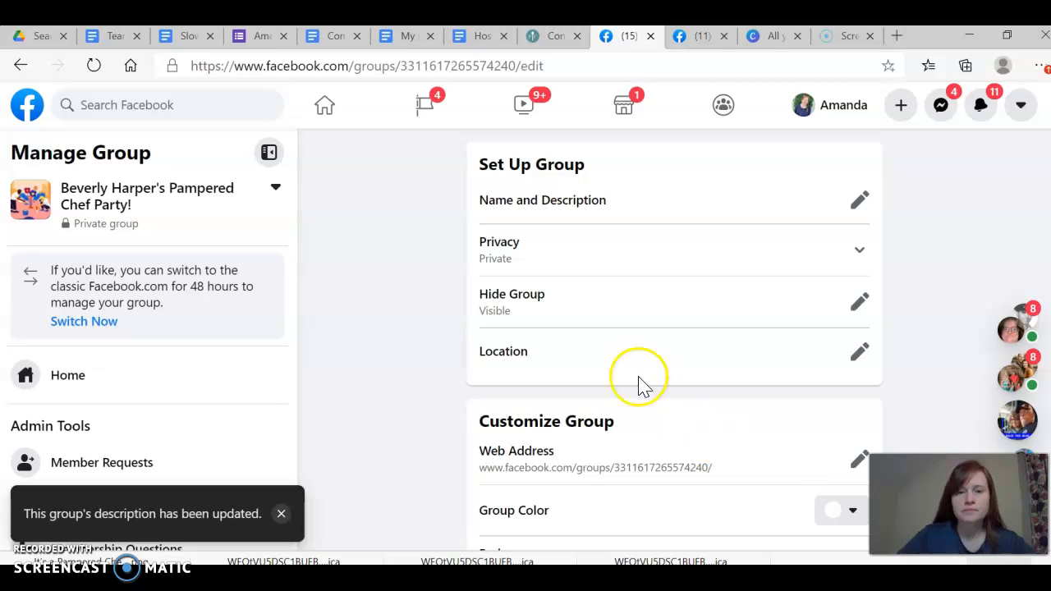
Return to the group's home page, reload it, and mark the description update post as an announcement
left_click(71, 378)
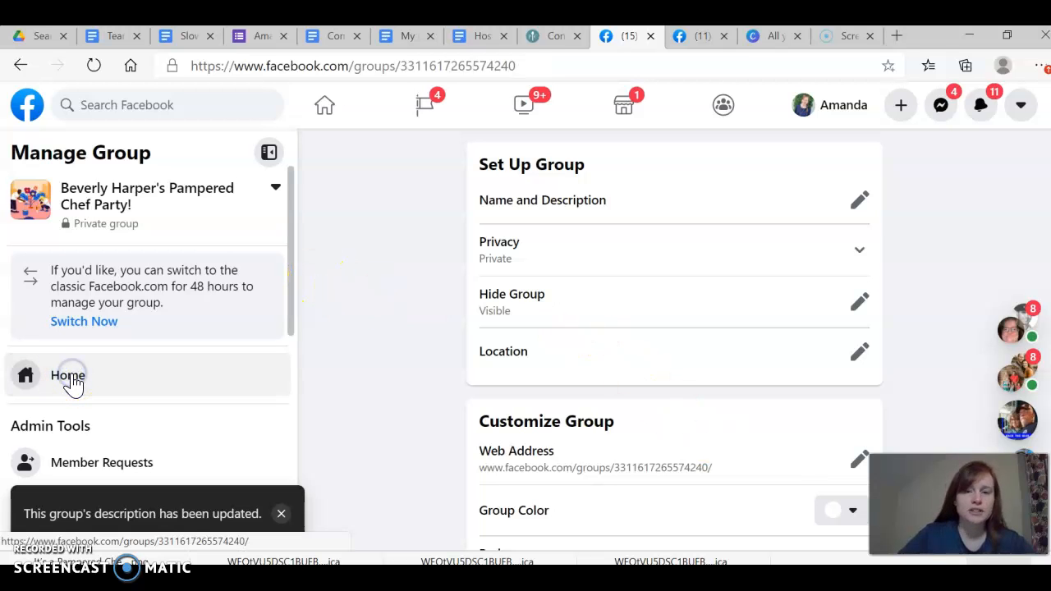
scroll(544, 415, "down", 4)
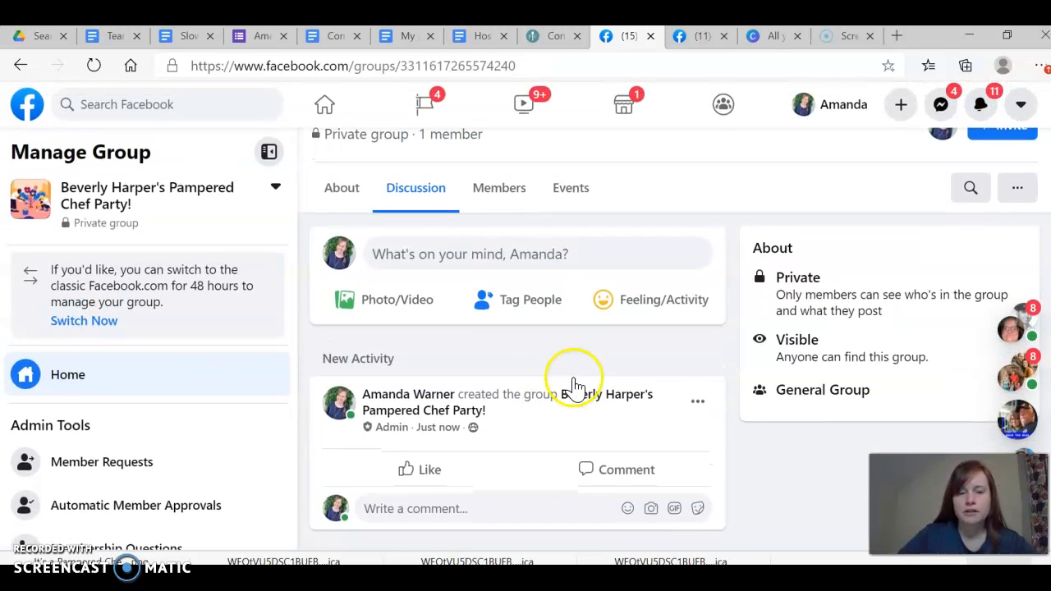
left_click(94, 66)
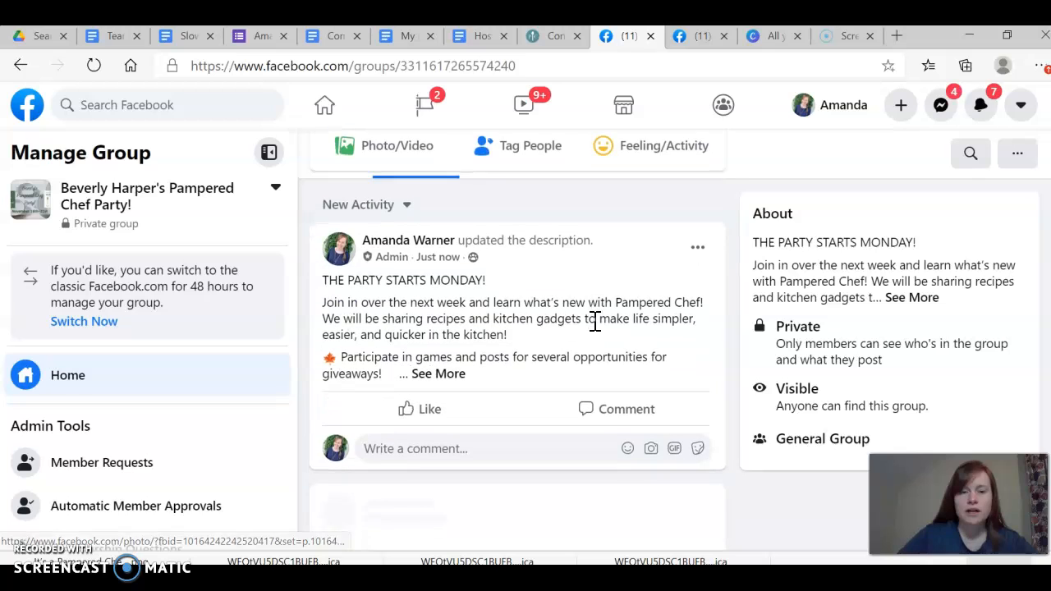
left_click(699, 249)
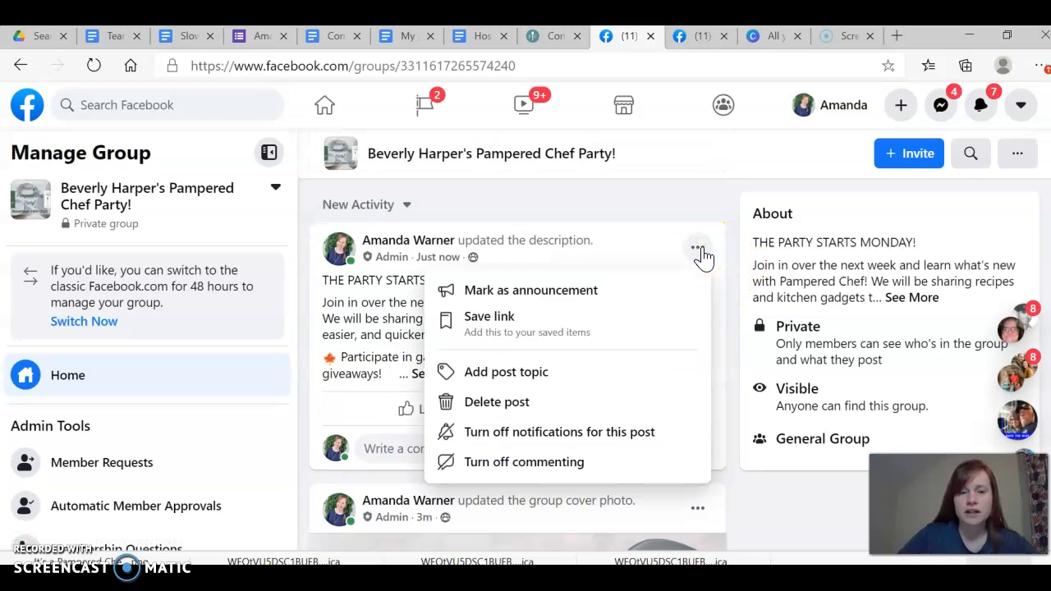
left_click(583, 291)
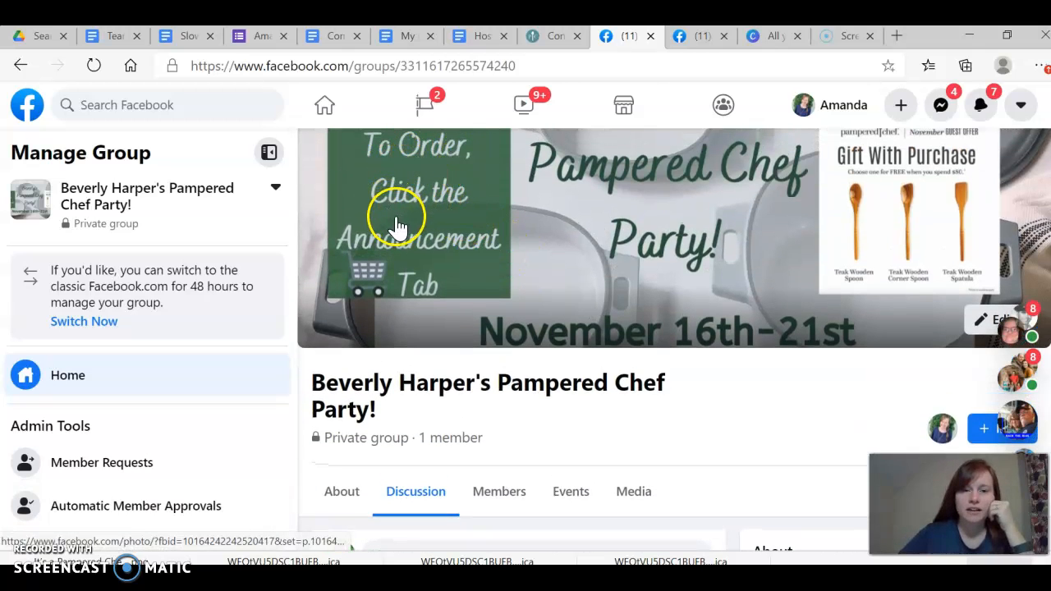
Look over the group page, checking the cover photo, the section tabs and the pinned announcement post
scroll(420, 329, "down", 3)
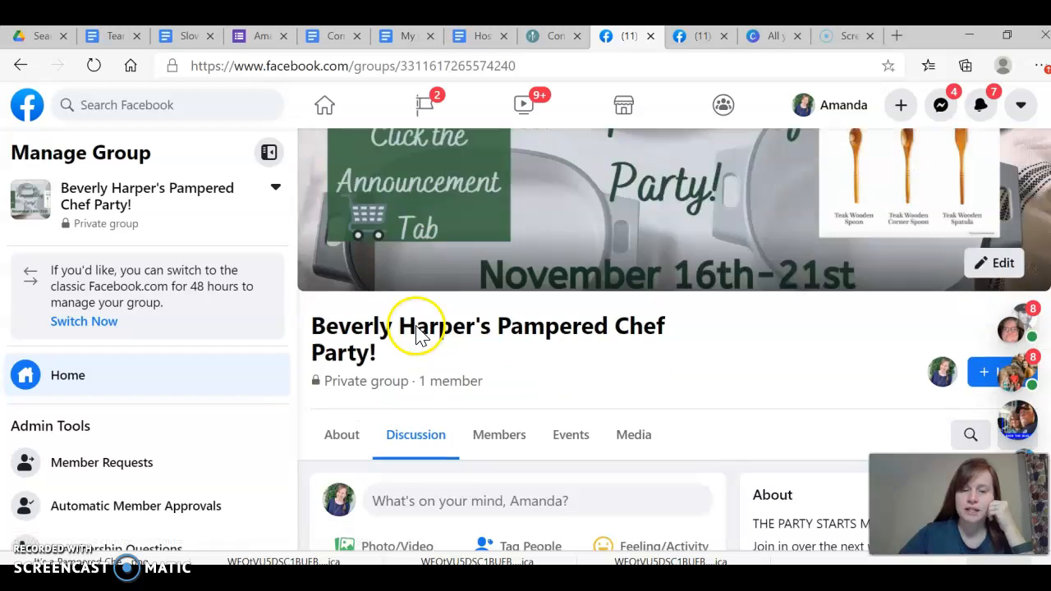
scroll(534, 386, "down", 2)
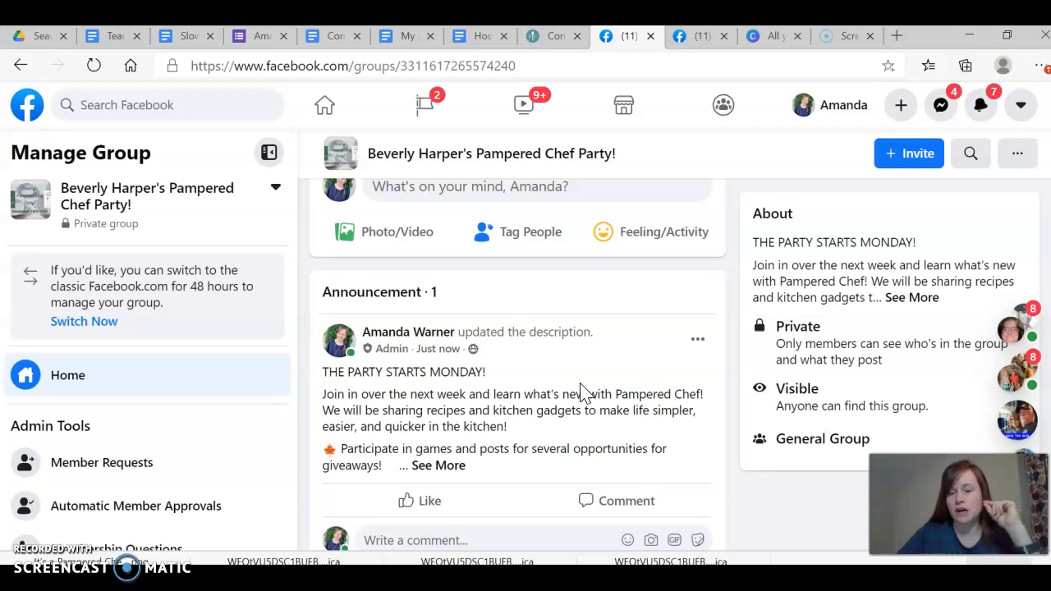
scroll(580, 392, "up", 3)
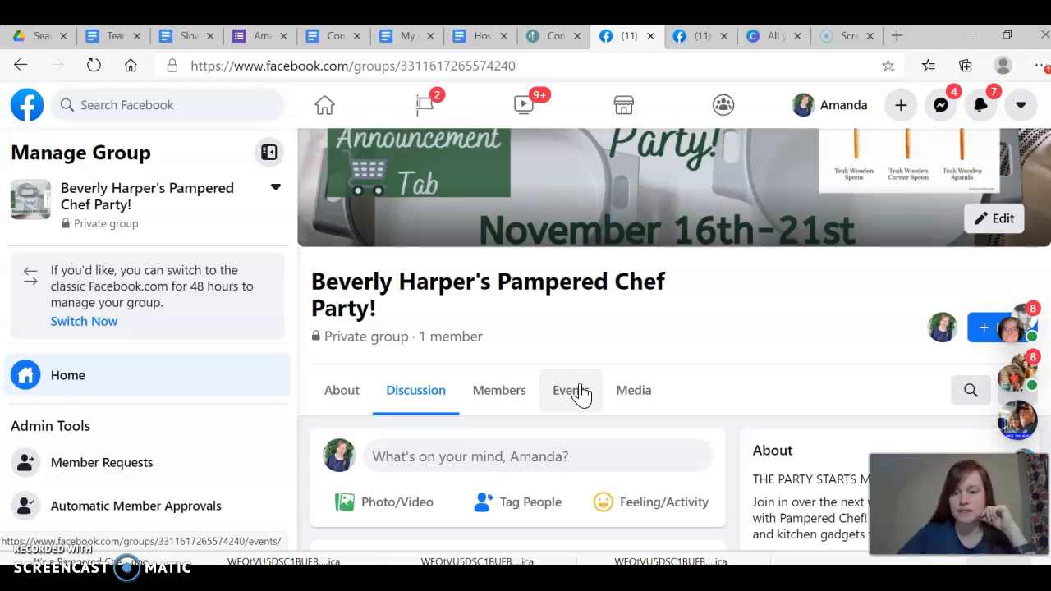
scroll(581, 392, "down", 5)
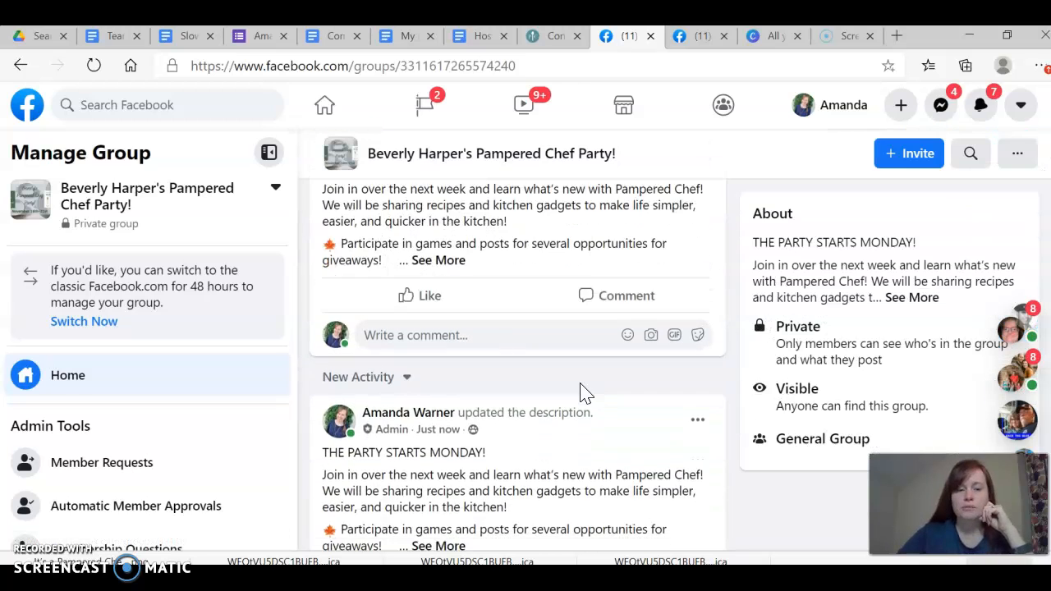
scroll(580, 392, "down", 3)
scroll(581, 392, "up", 6)
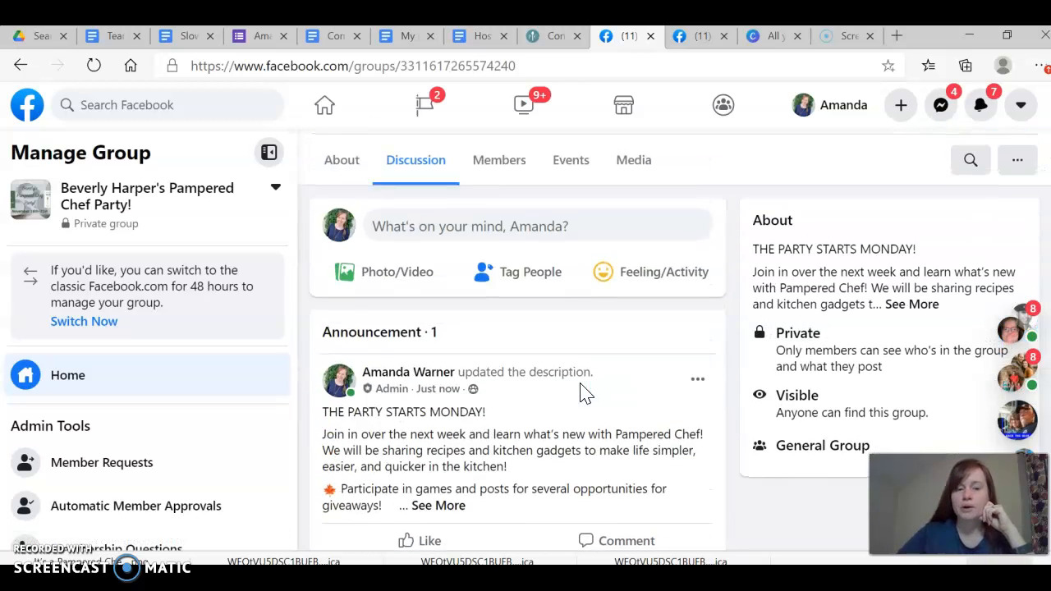
scroll(580, 392, "up", 1)
scroll(547, 279, "up", 2)
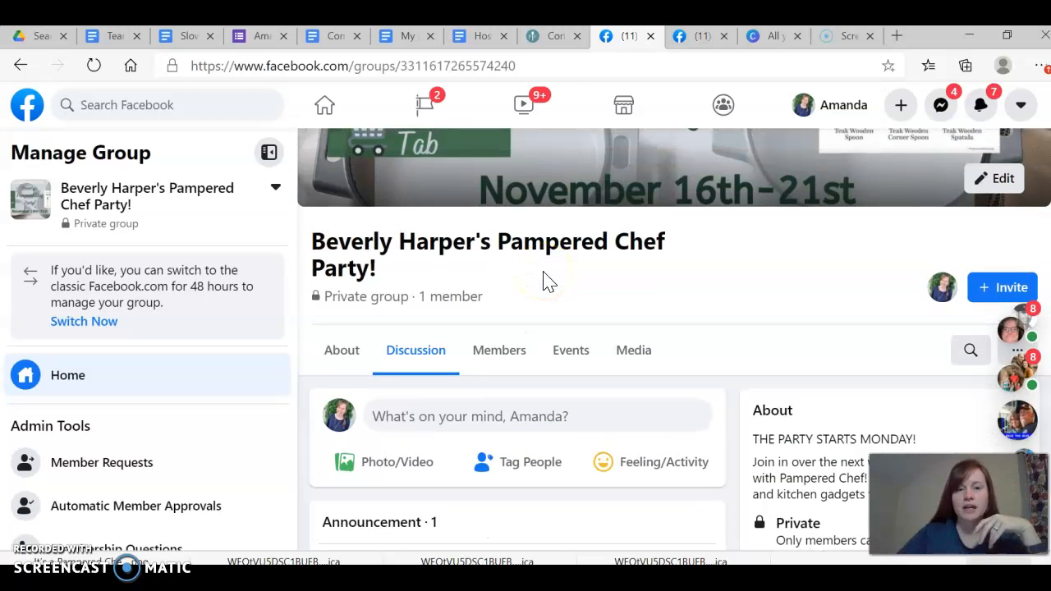
scroll(547, 281, "down", 1)
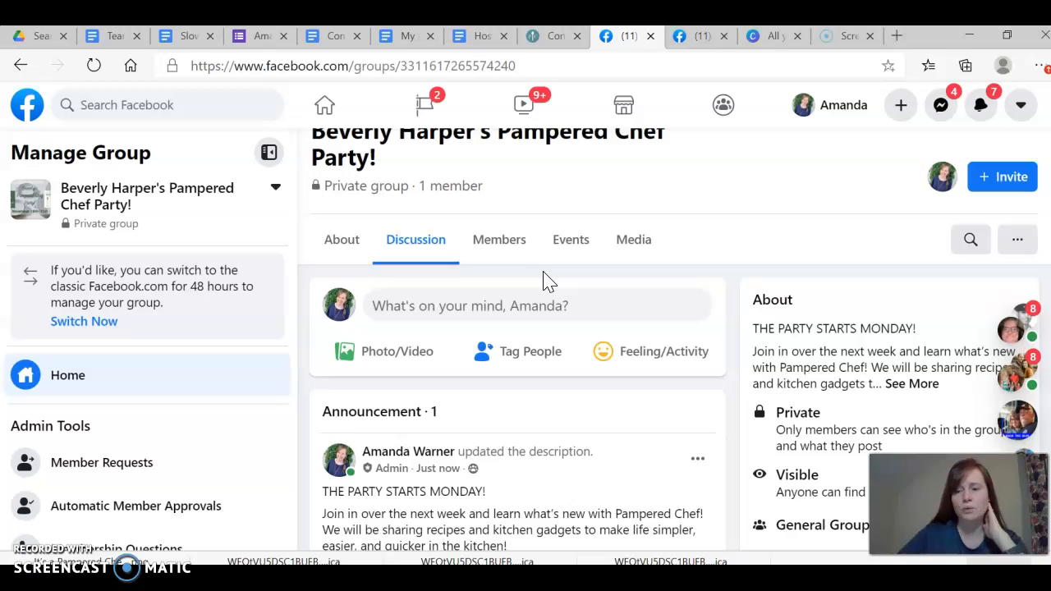
scroll(548, 281, "down", 1)
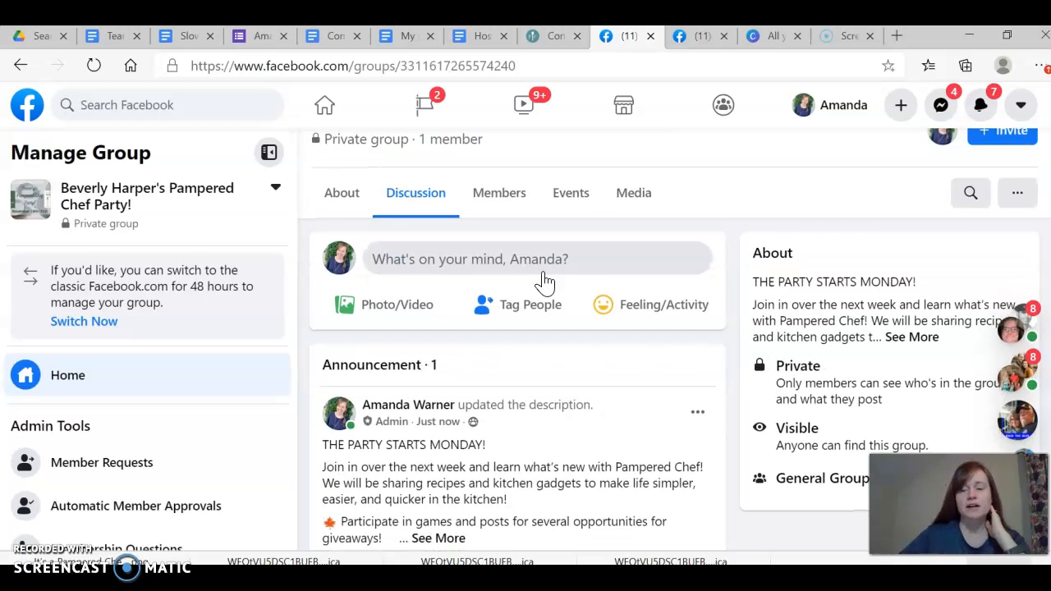
scroll(545, 281, "down", 2)
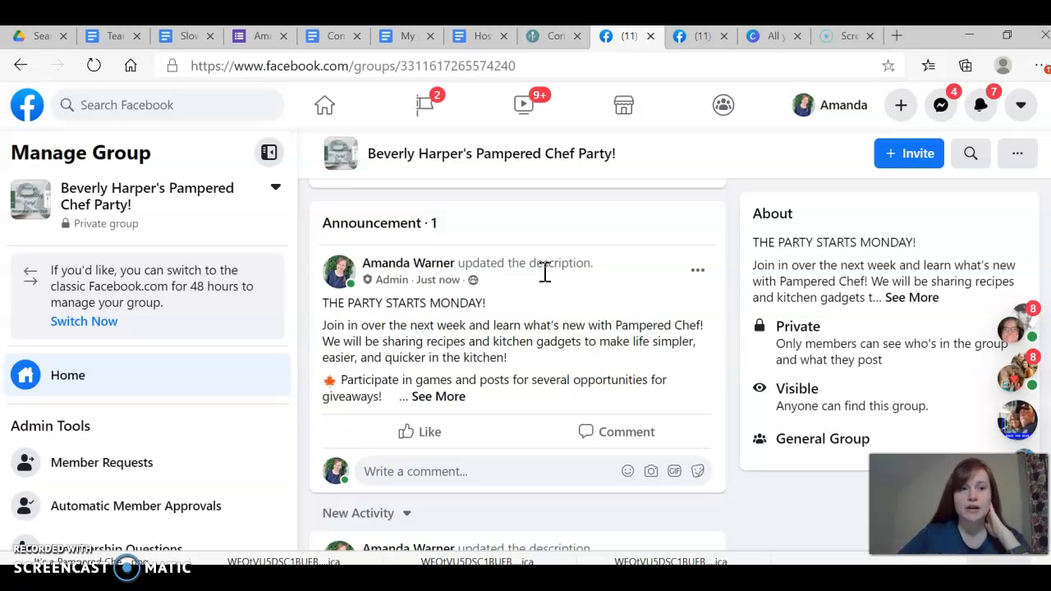
scroll(545, 275, "up", 4)
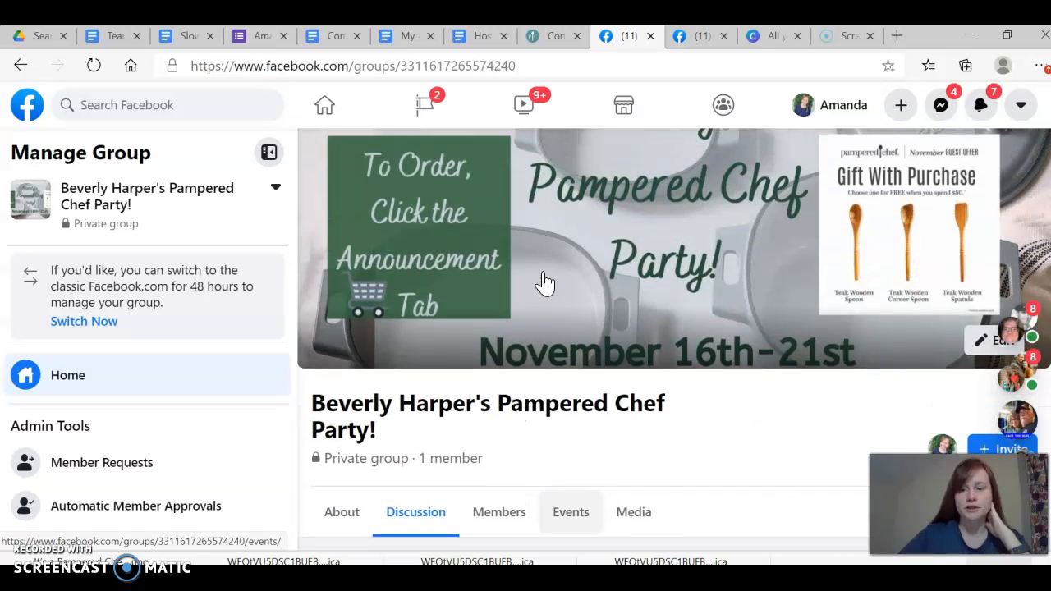